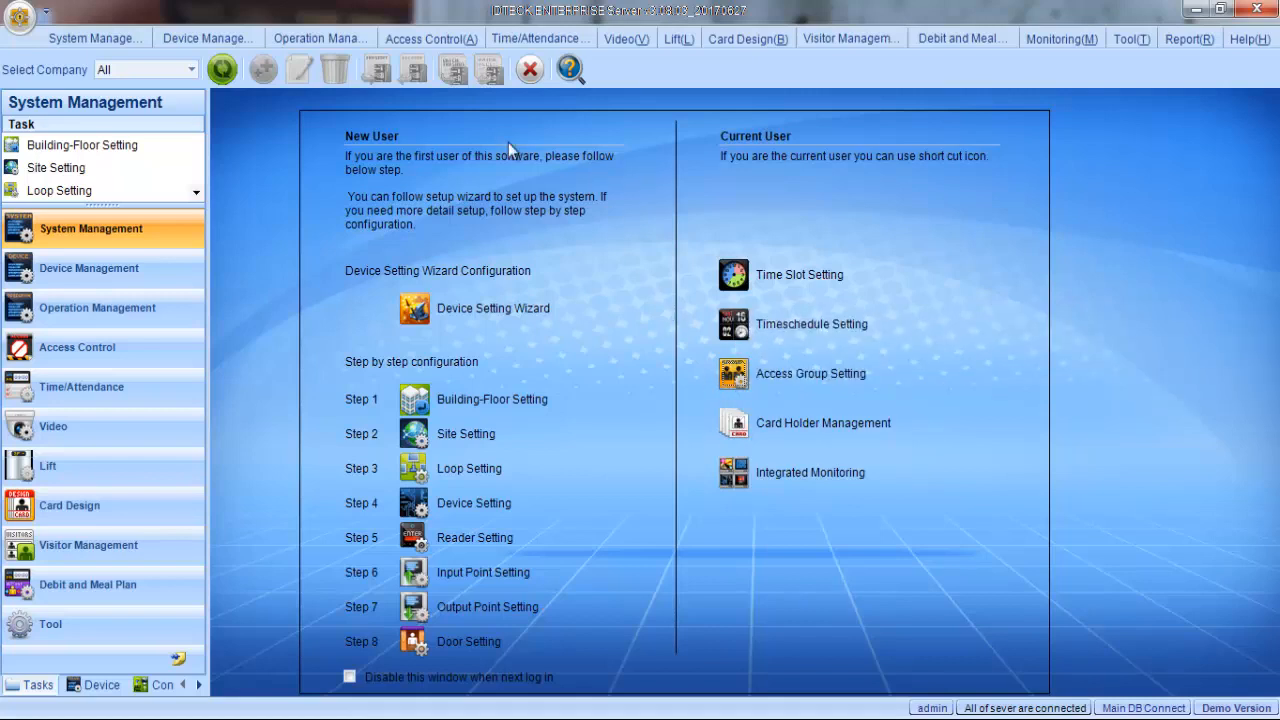
- Open the Card Holder Management window from the access control functions and maximize it
{"action": "left_click", "coordinate": [439, 39]}
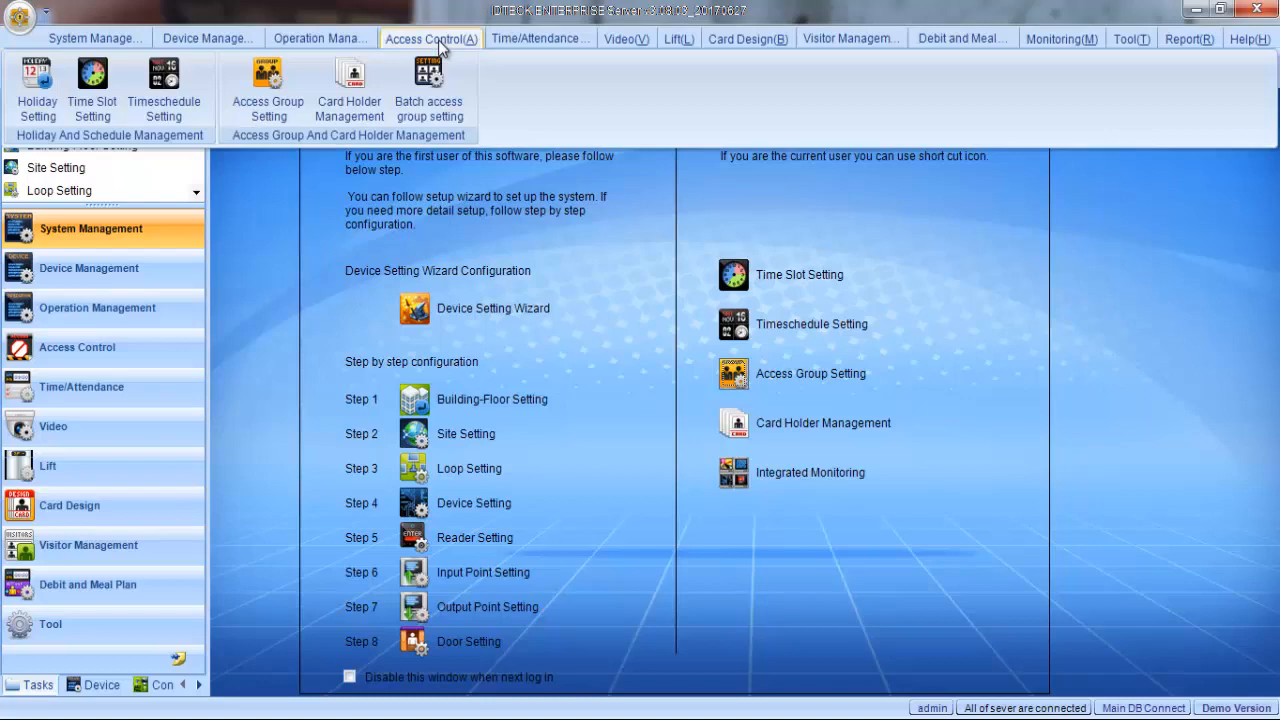
{"action": "left_click", "coordinate": [350, 85]}
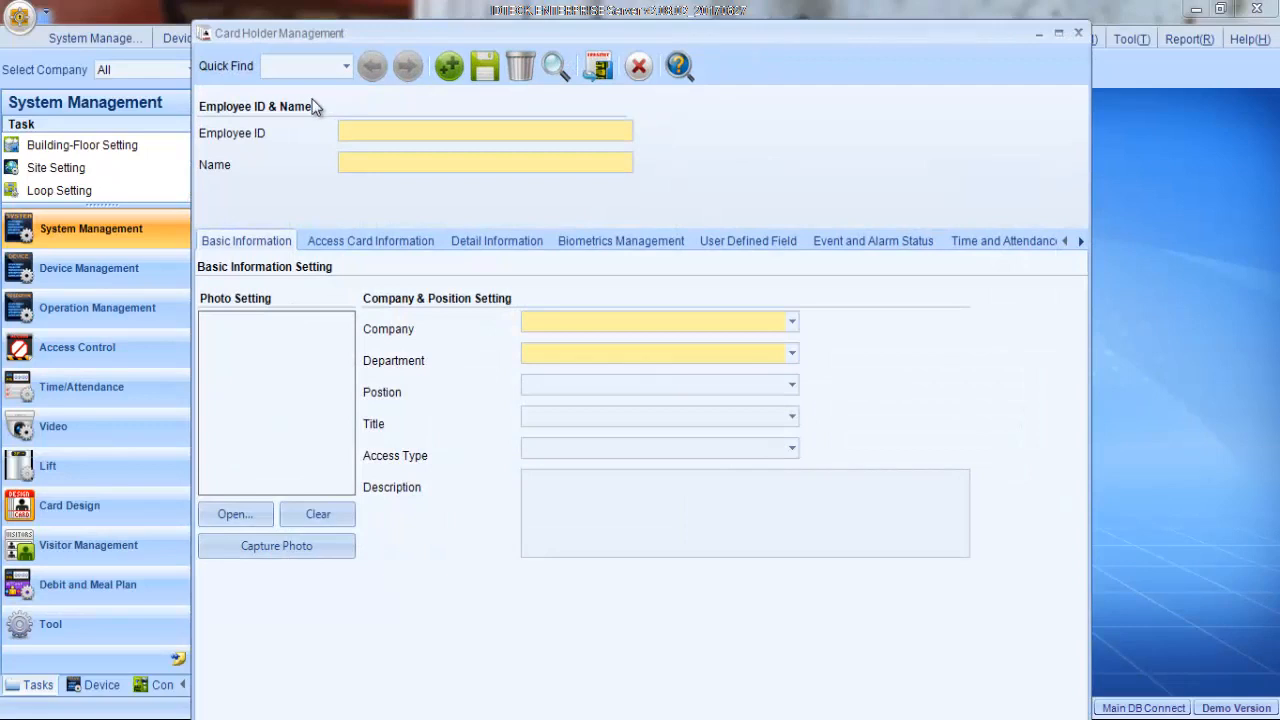
{"action": "left_click", "coordinate": [1060, 38]}
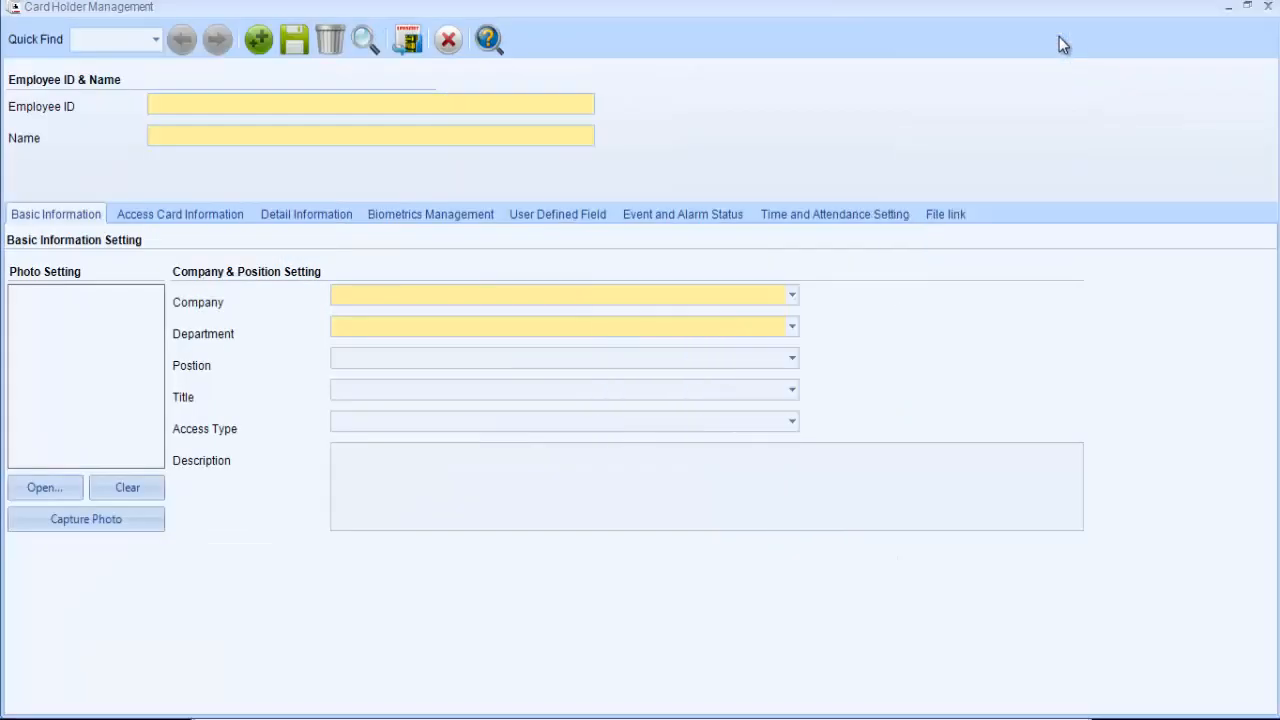
- Fill in the new card holder's employee ID and name
{"action": "left_click", "coordinate": [452, 103]}
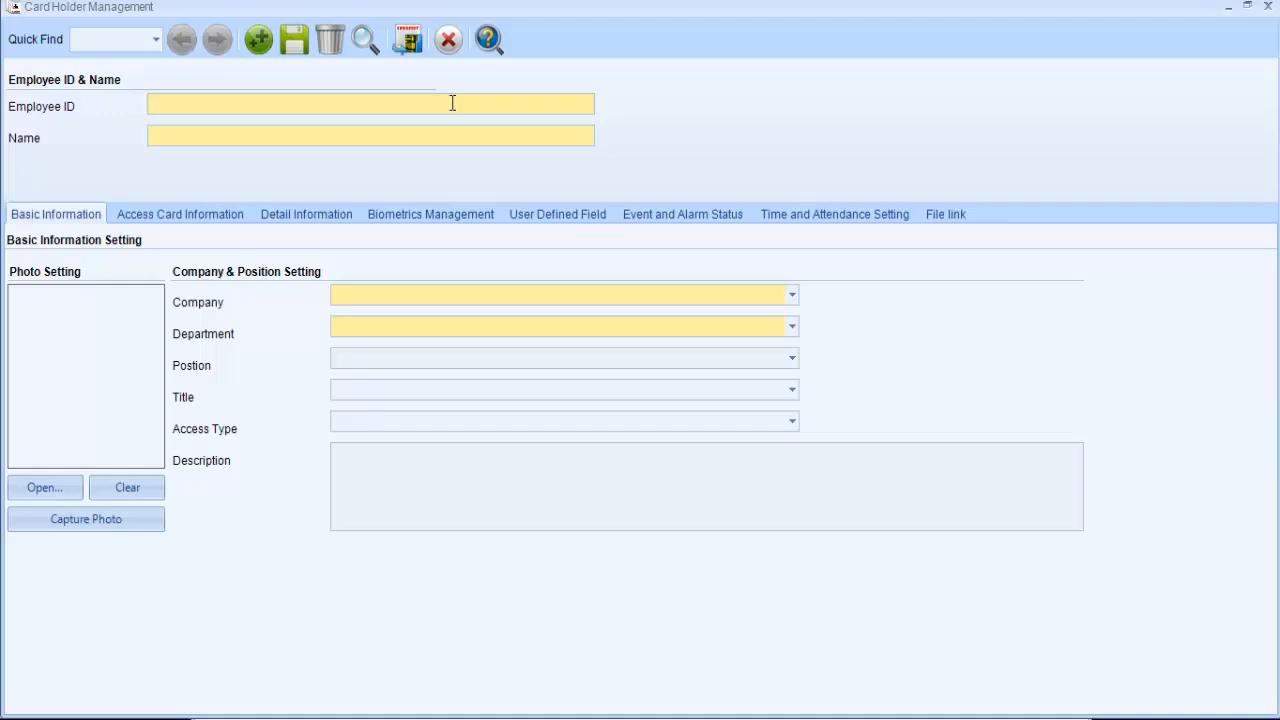
{"action": "type", "text": "001"}
{"action": "left_click", "coordinate": [247, 141]}
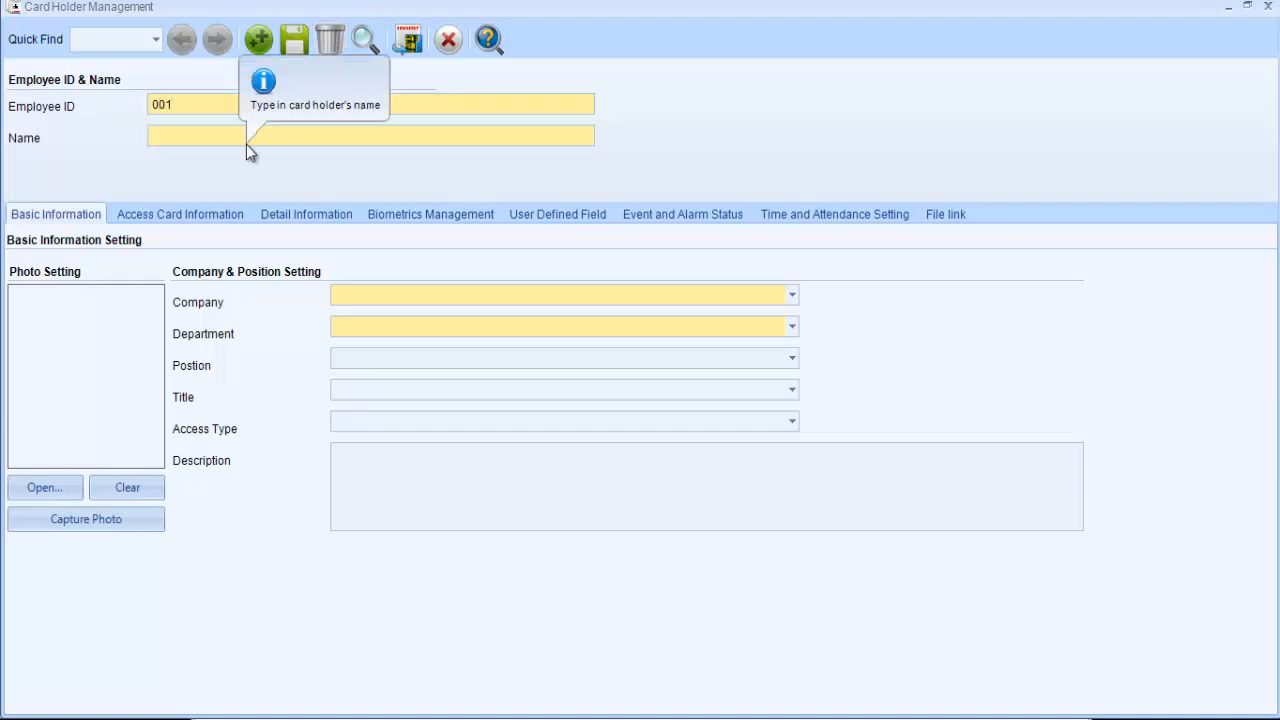
{"action": "type", "text": "David"}
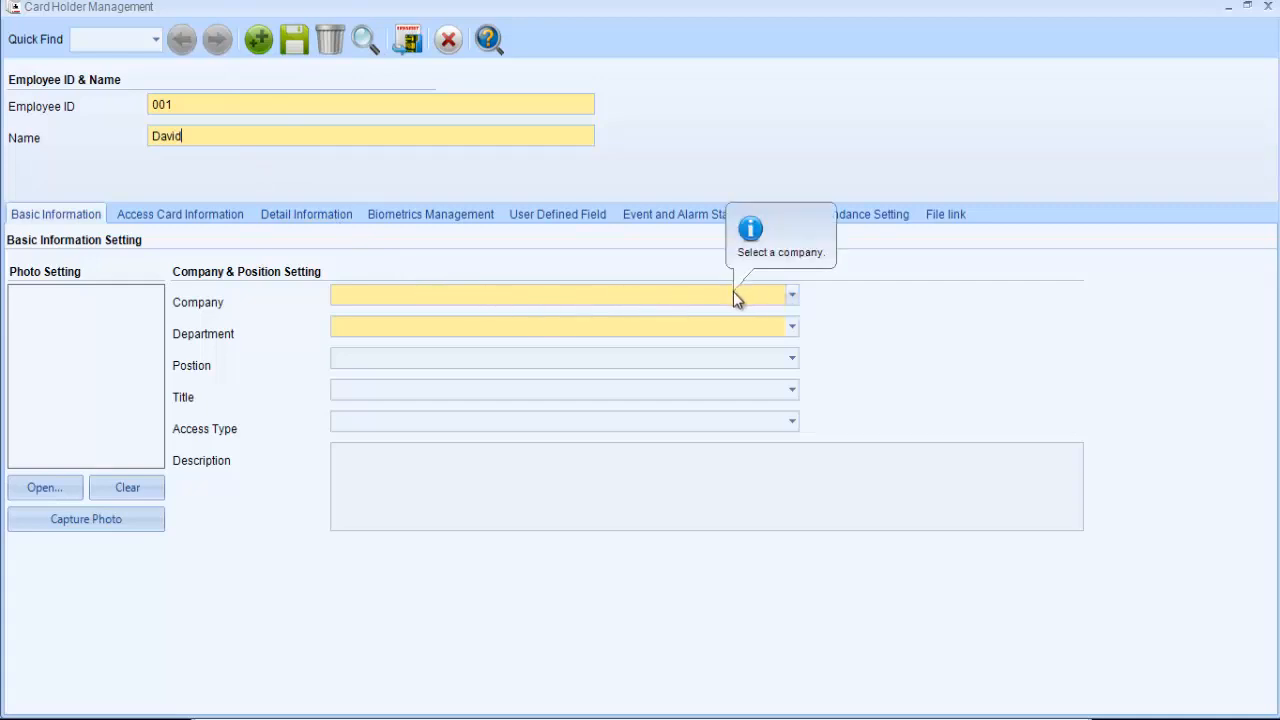
- Set the card holder's company to IDTECK and the department to Sales
{"action": "left_click", "coordinate": [793, 300]}
{"action": "left_click", "coordinate": [793, 300]}
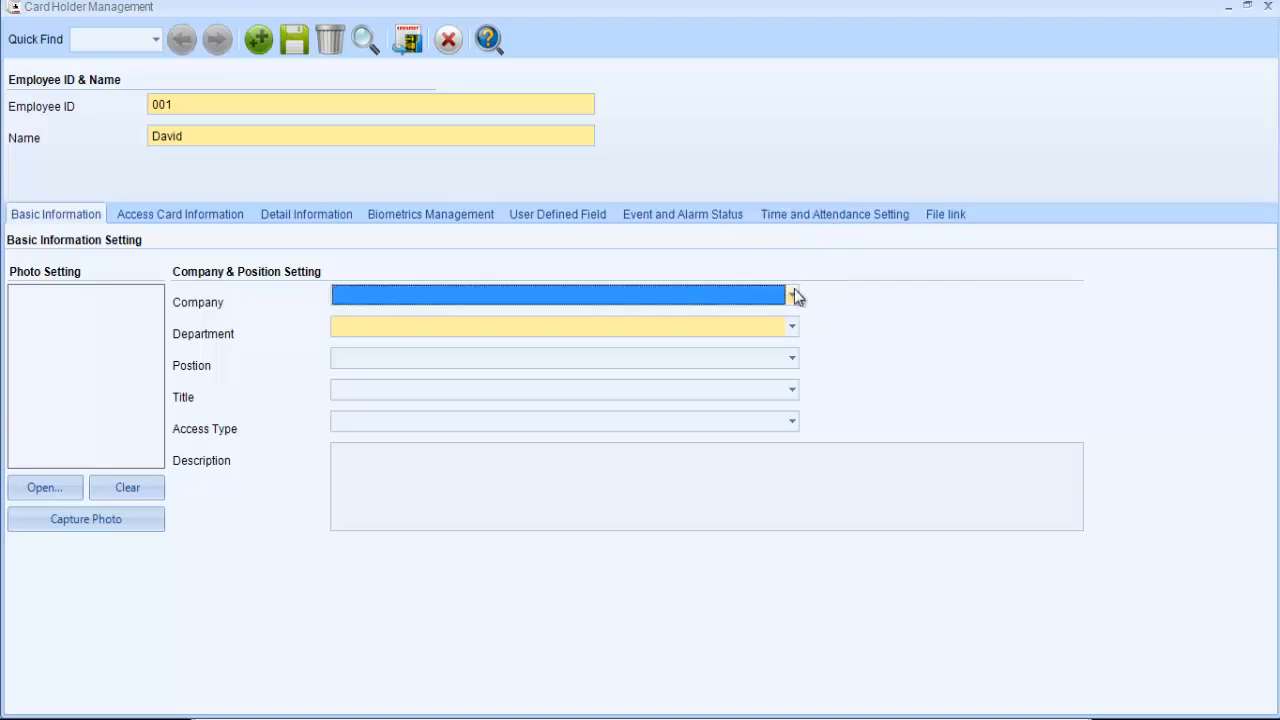
{"action": "left_click", "coordinate": [793, 300]}
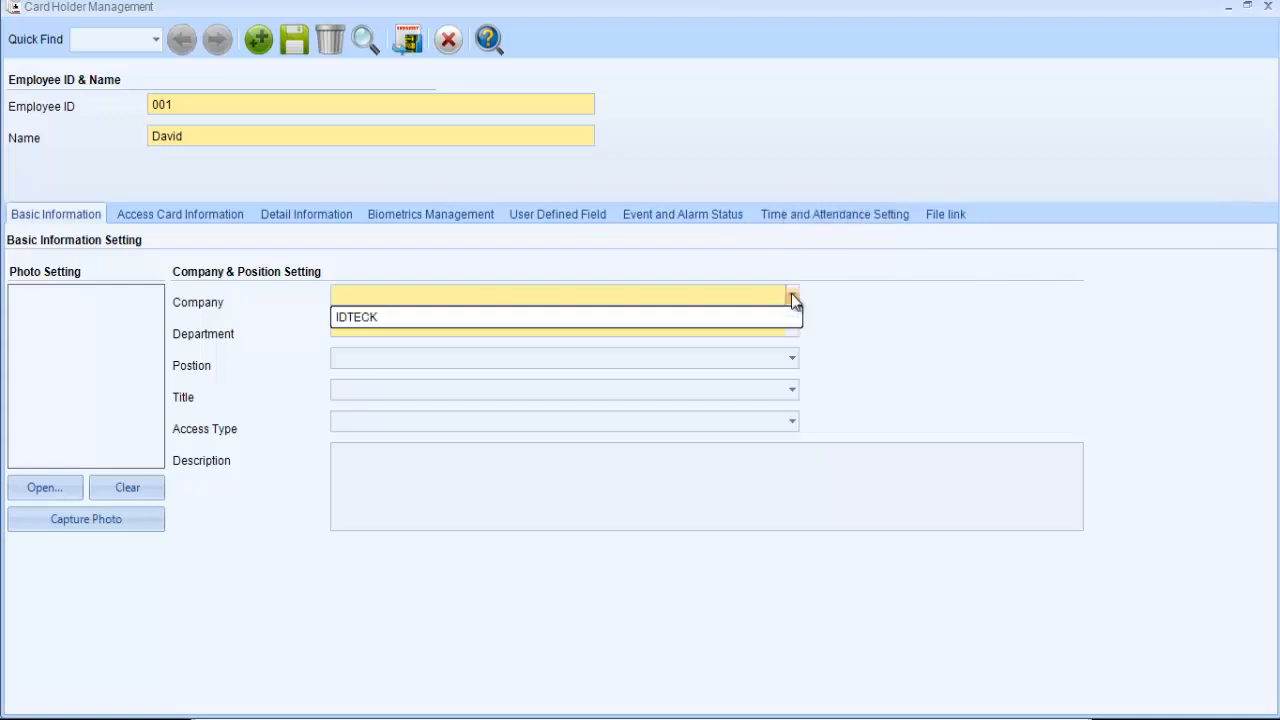
{"action": "left_click", "coordinate": [775, 316]}
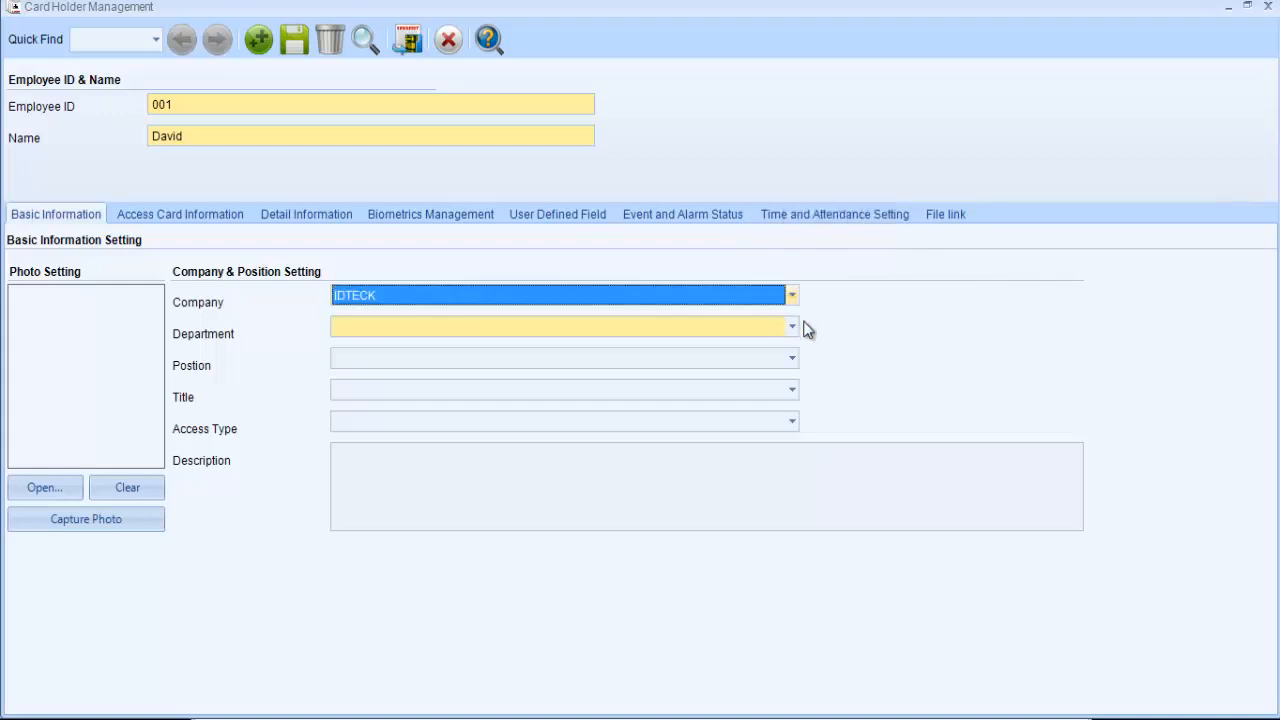
{"action": "left_click", "coordinate": [792, 328]}
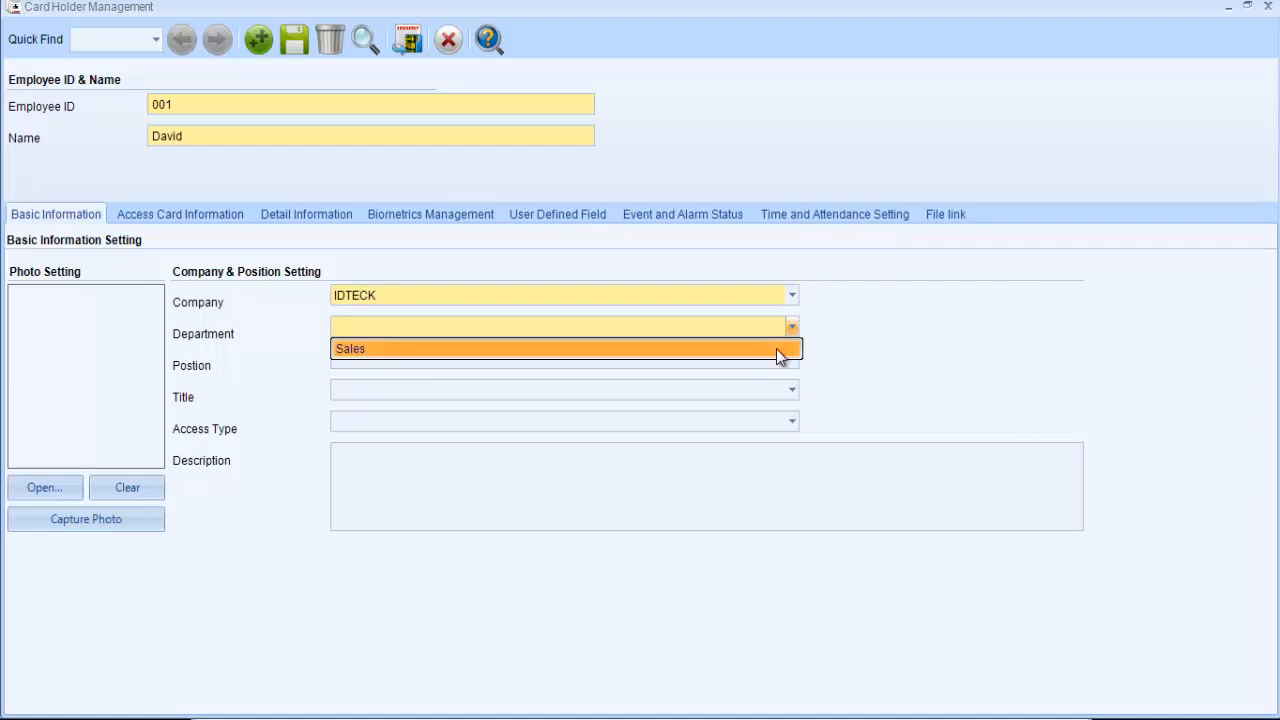
{"action": "left_click", "coordinate": [776, 349]}
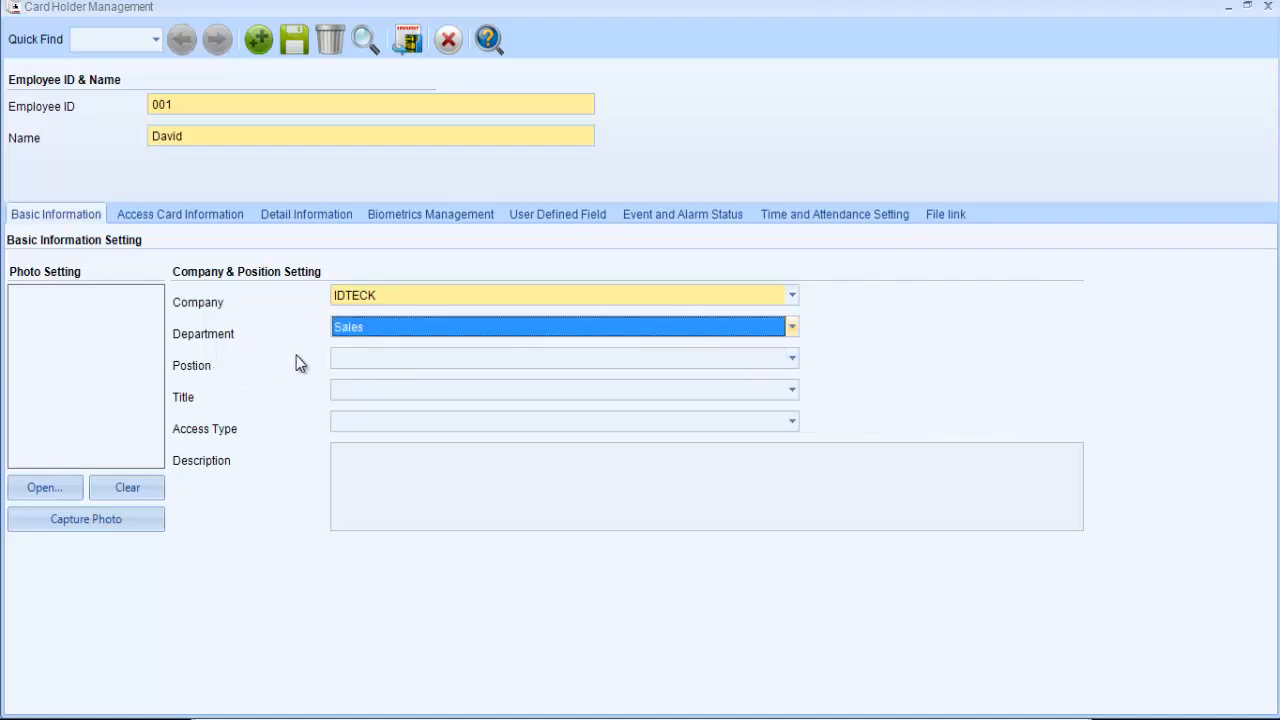
- Check the choices offered for position, title and access type, and view the photo file browser without choosing a picture
{"action": "left_click", "coordinate": [357, 360]}
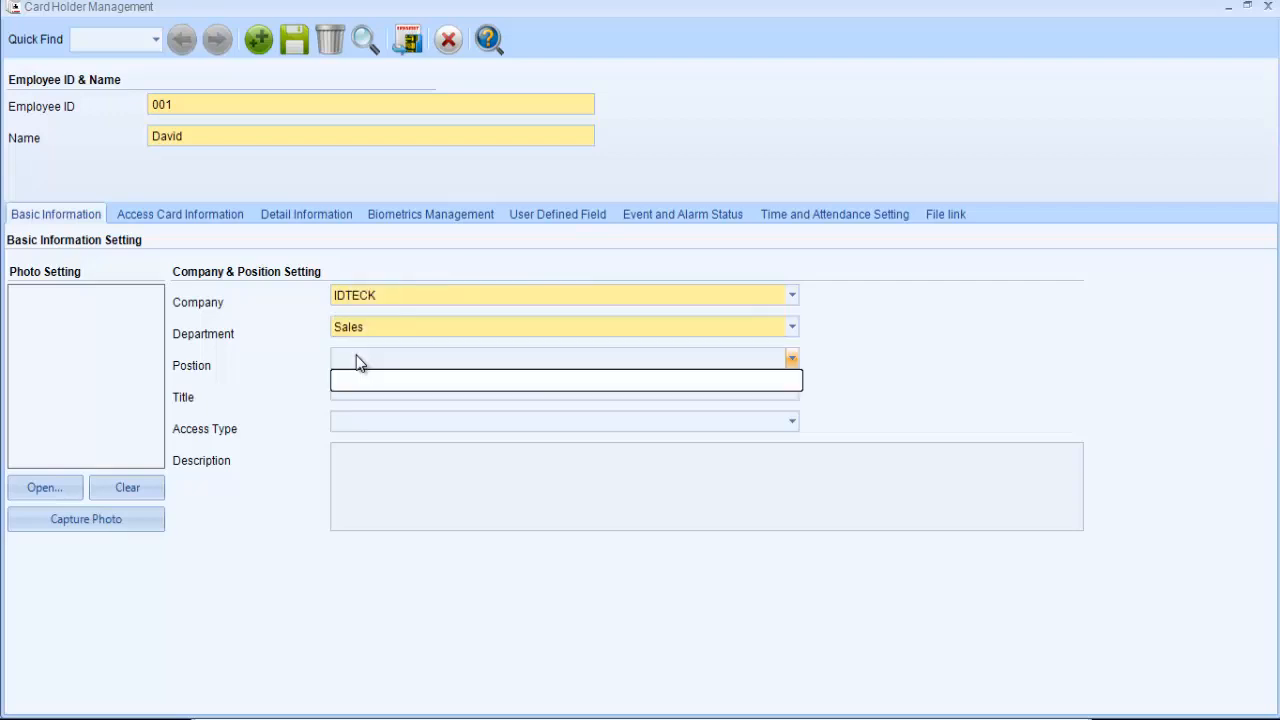
{"action": "left_click", "coordinate": [357, 379]}
{"action": "left_click", "coordinate": [428, 392]}
{"action": "left_click", "coordinate": [364, 411]}
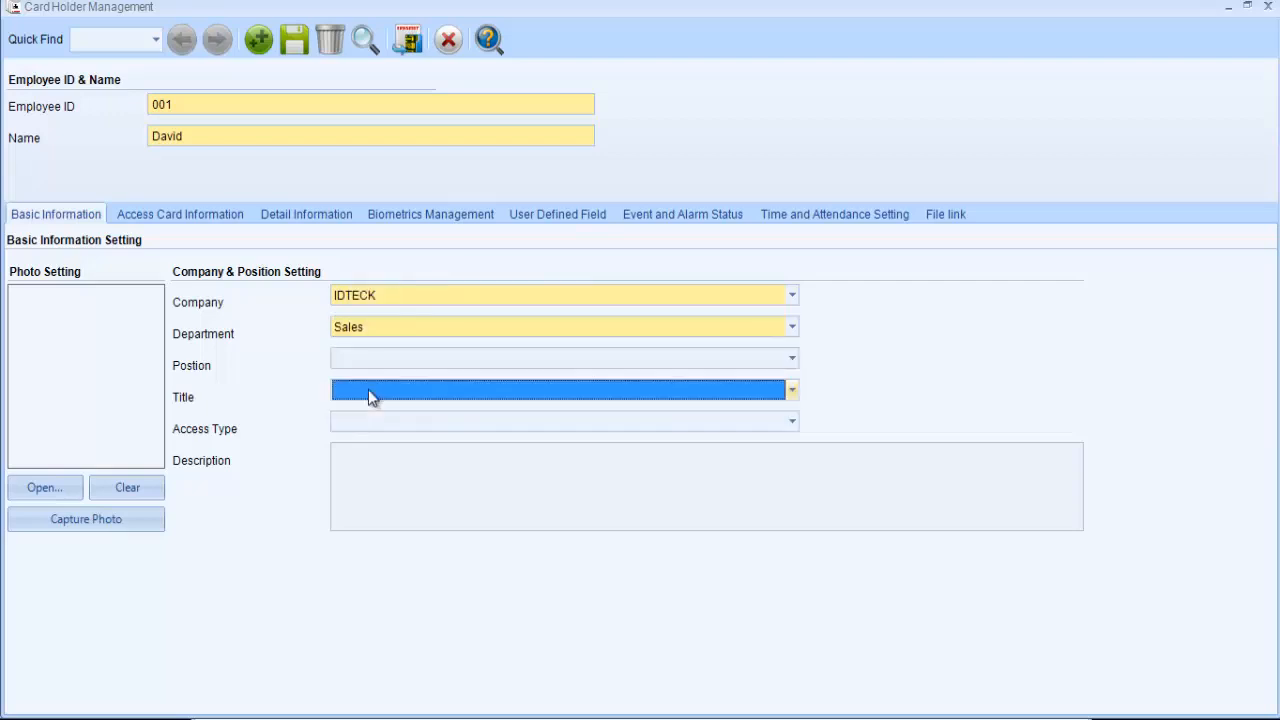
{"action": "left_click", "coordinate": [351, 422]}
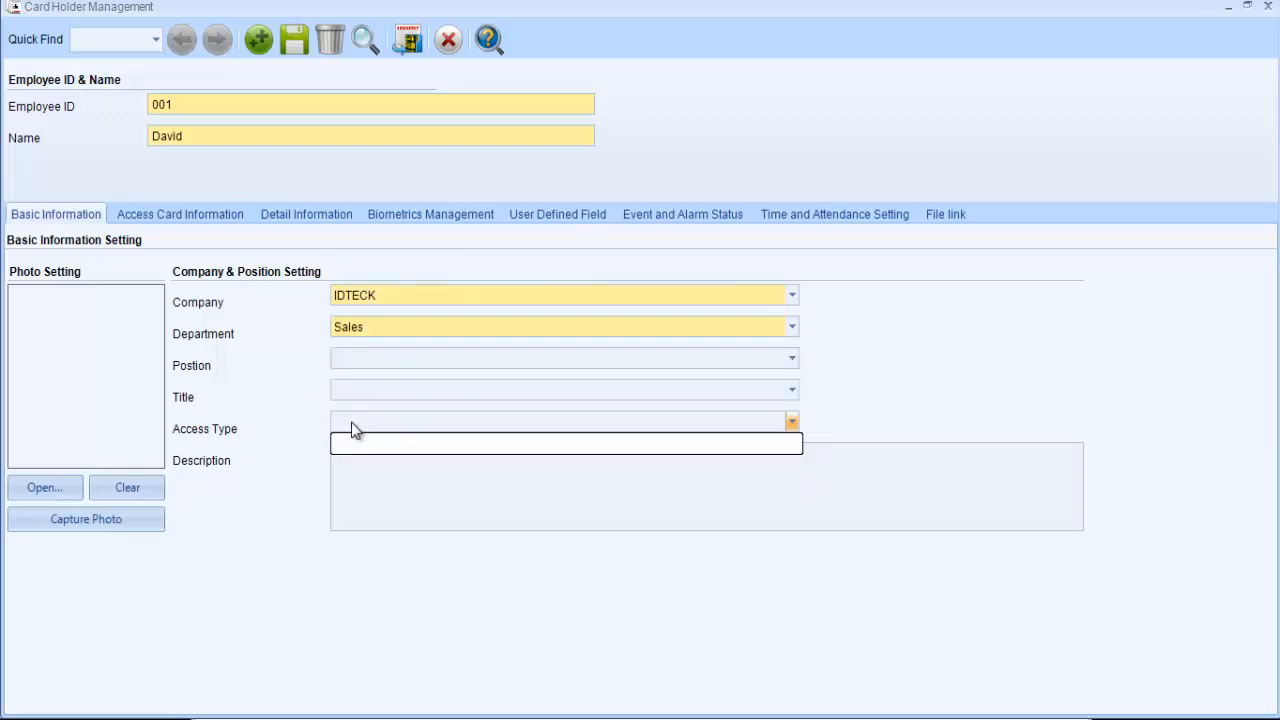
{"action": "left_click", "coordinate": [351, 422]}
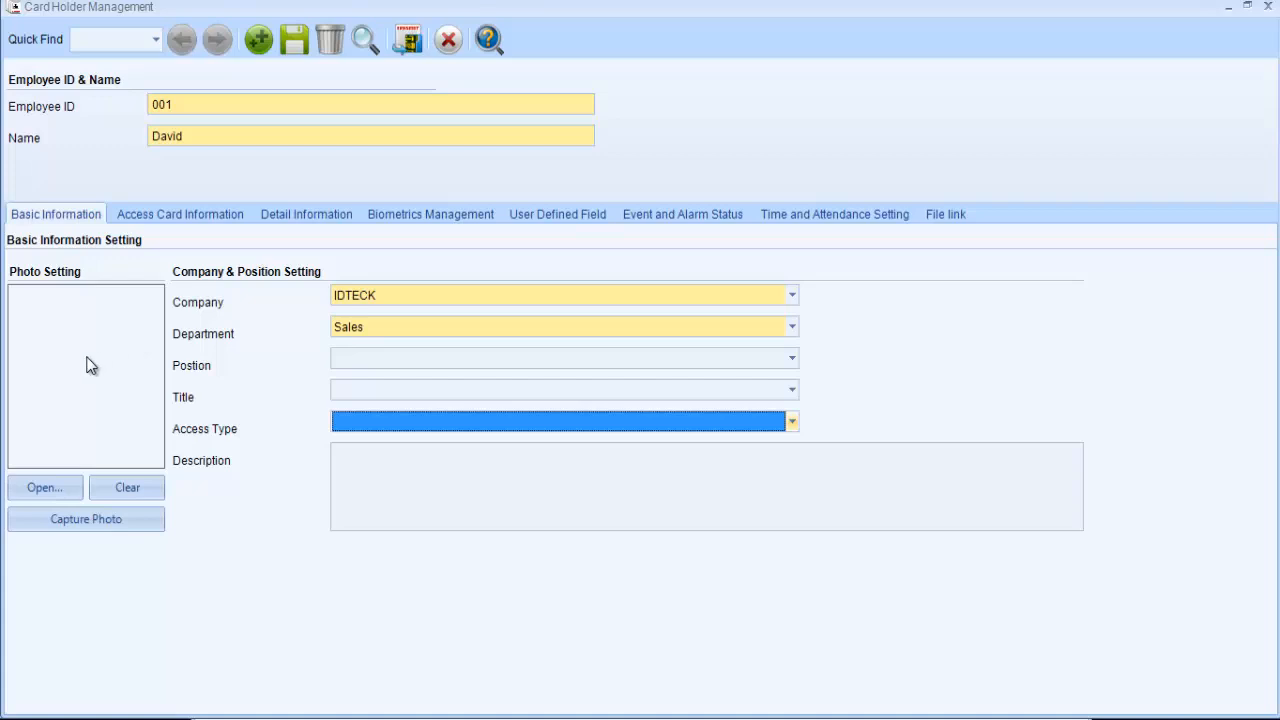
{"action": "left_click", "coordinate": [66, 488]}
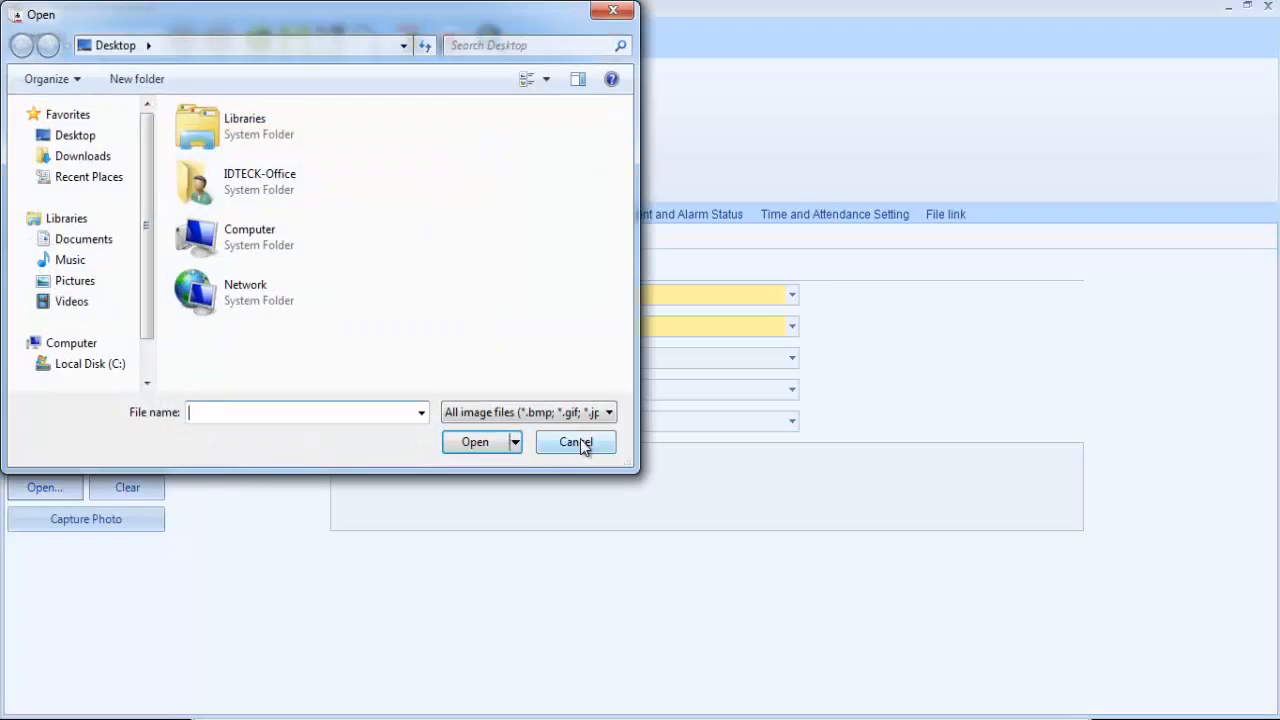
{"action": "left_click", "coordinate": [578, 442]}
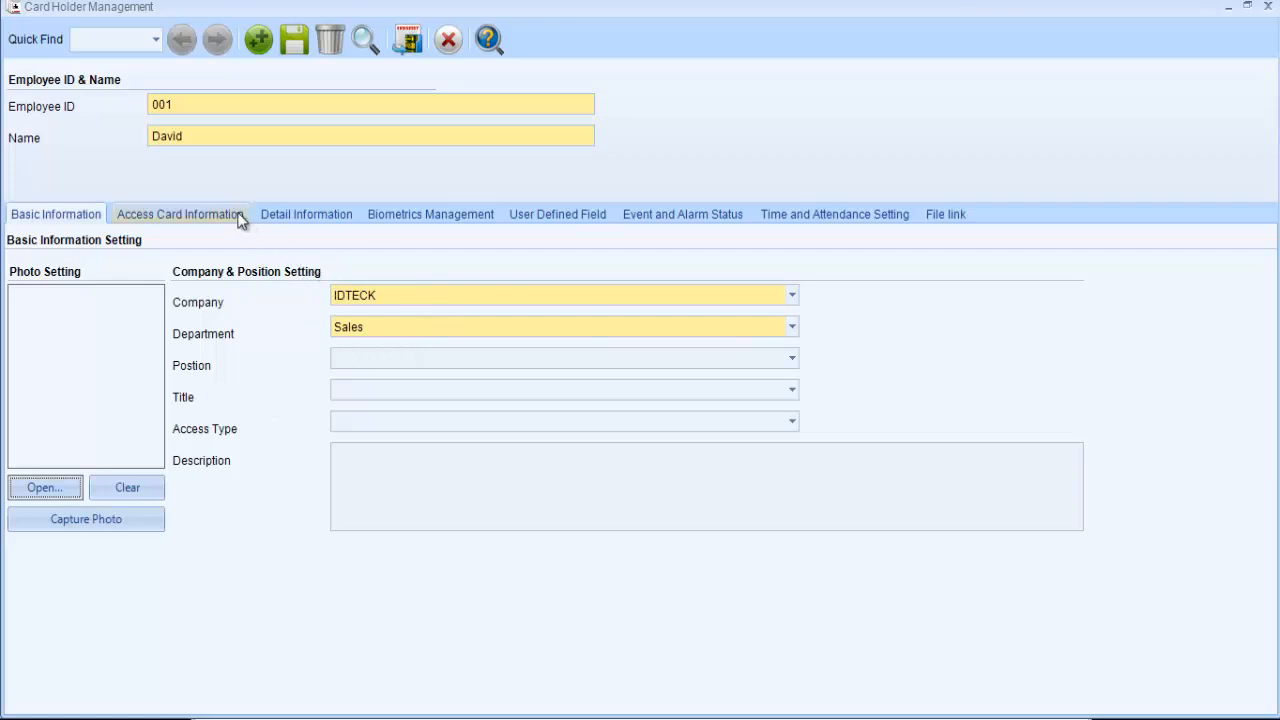
- In the access card information, set the card type to Access Card and enter the card number and card password
{"action": "left_click", "coordinate": [137, 217]}
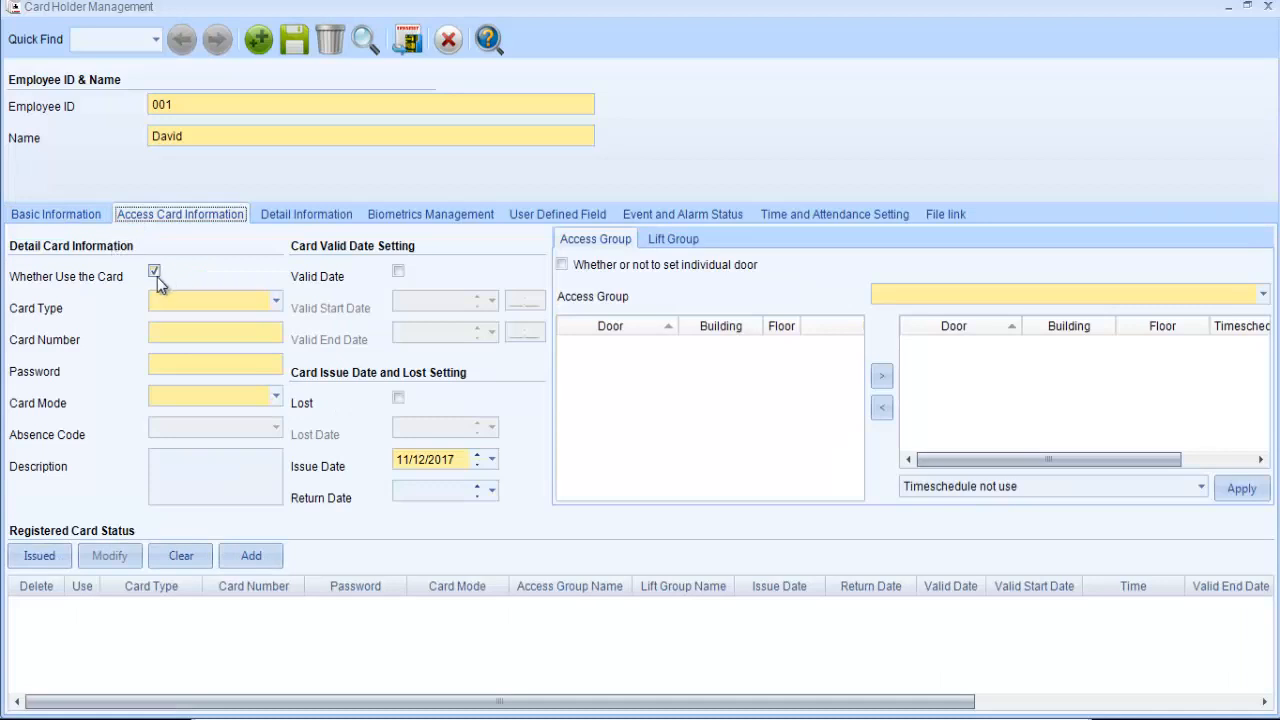
{"action": "left_click", "coordinate": [274, 304]}
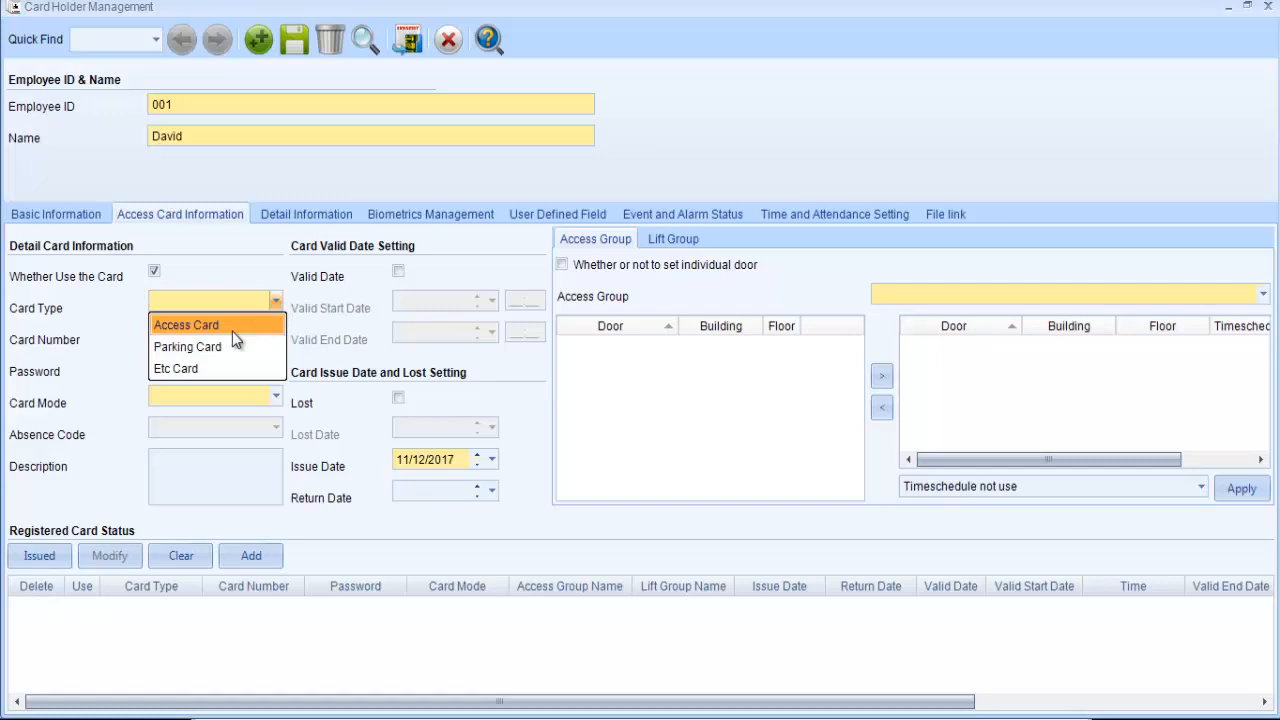
{"action": "left_click", "coordinate": [232, 328]}
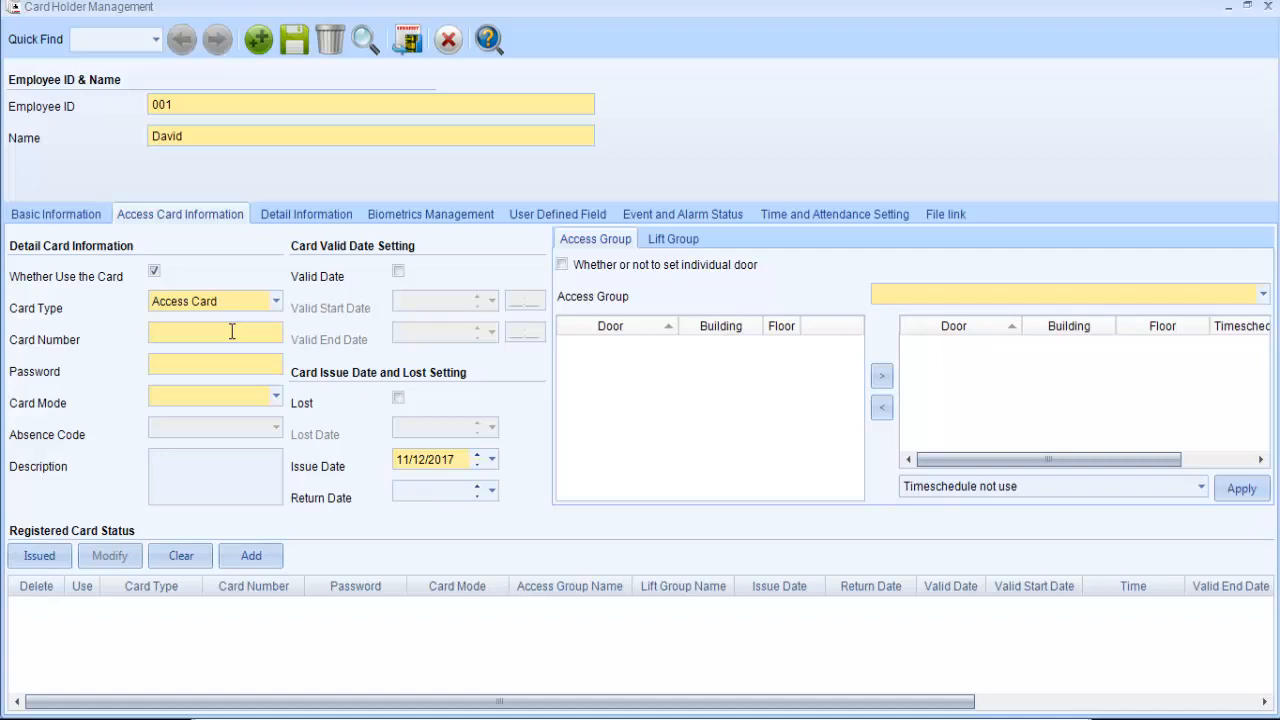
{"action": "type", "text": "1234"}
- Set the access card's card mode to Employee
{"action": "left_click", "coordinate": [274, 395]}
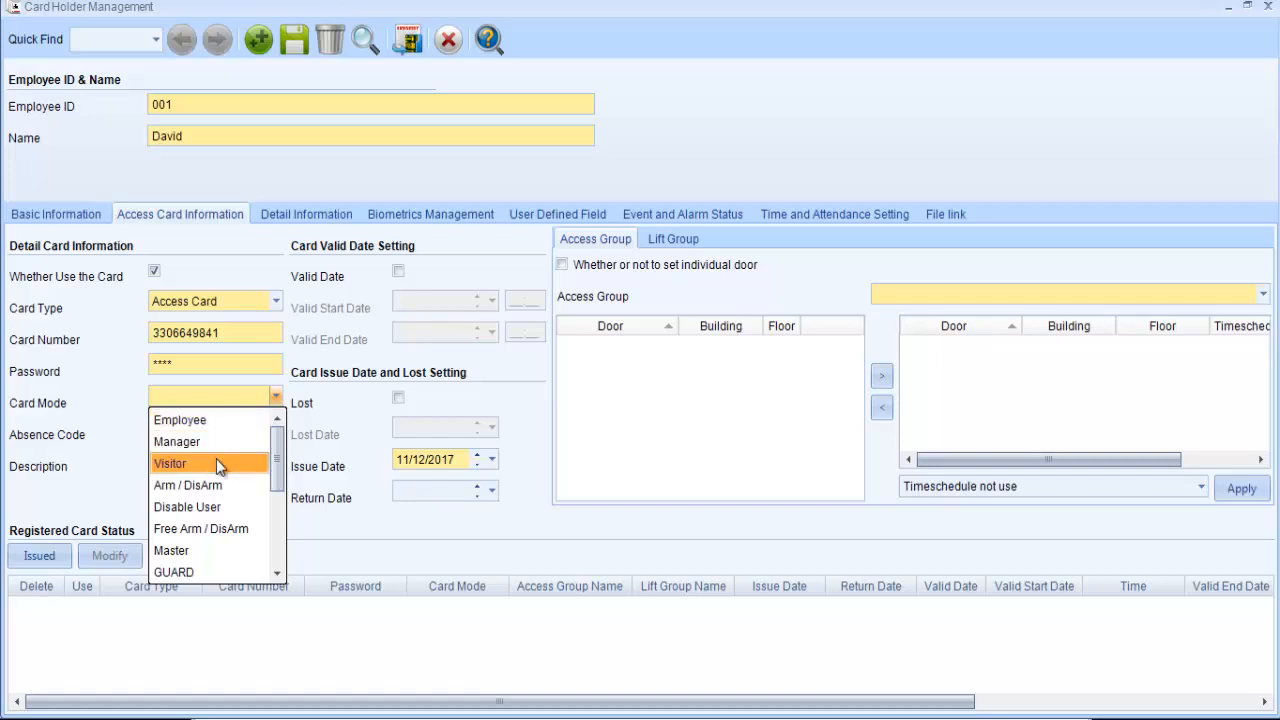
{"action": "mouse_move", "coordinate": [276, 462]}
{"action": "left_mouse_down"}
{"action": "mouse_move", "coordinate": [277, 552]}
{"action": "mouse_move", "coordinate": [295, 446]}
{"action": "left_mouse_up"}
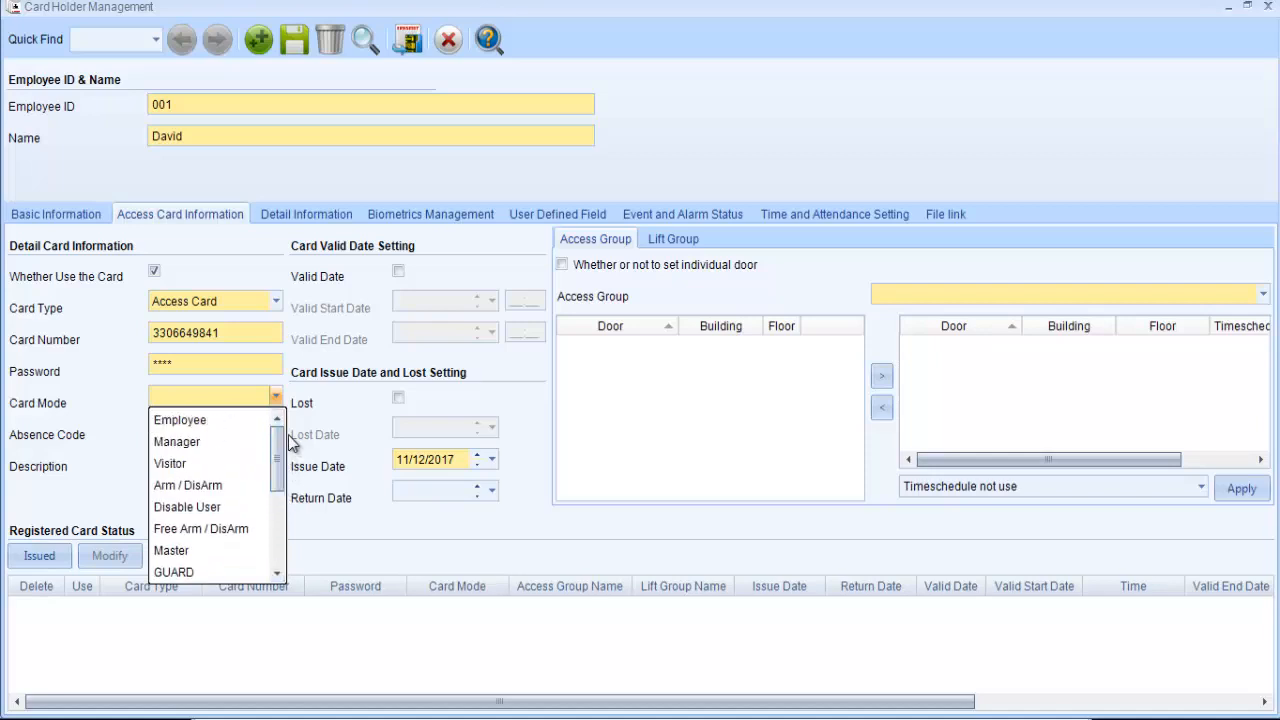
{"action": "left_click", "coordinate": [220, 418]}
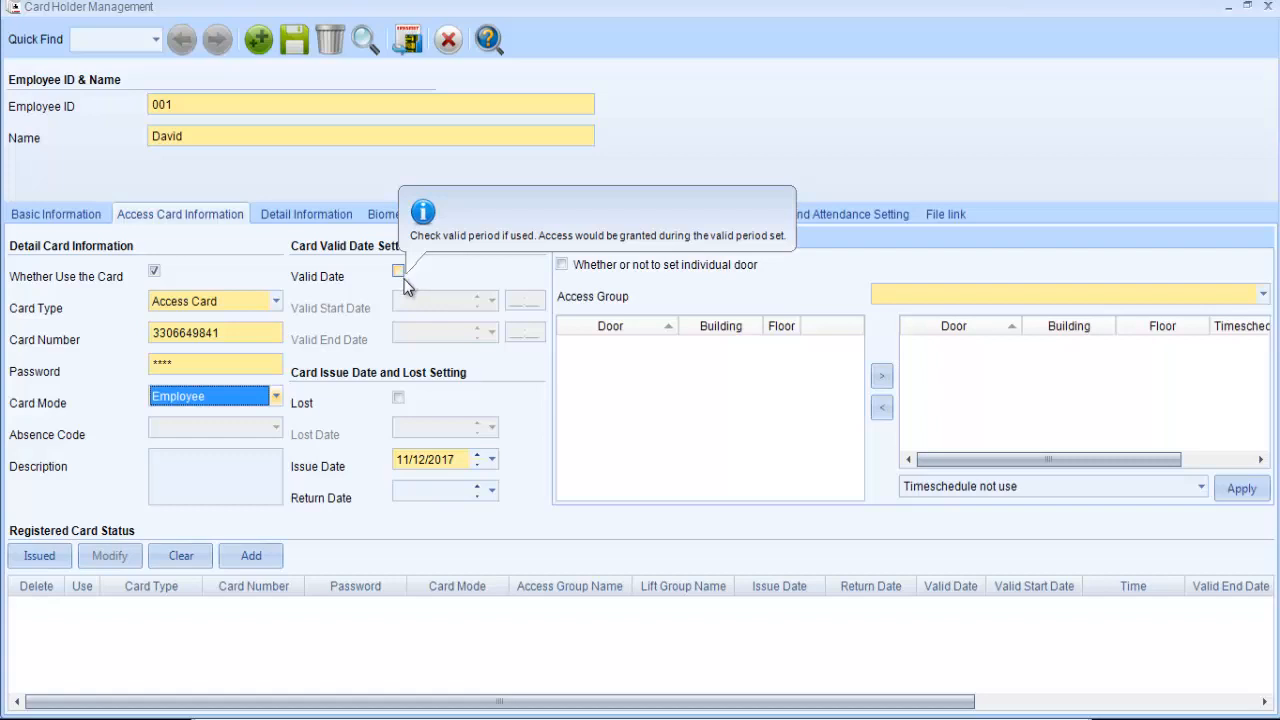
- Assign the access group Group 1 to the card
{"action": "mouse_move", "coordinate": [400, 408]}
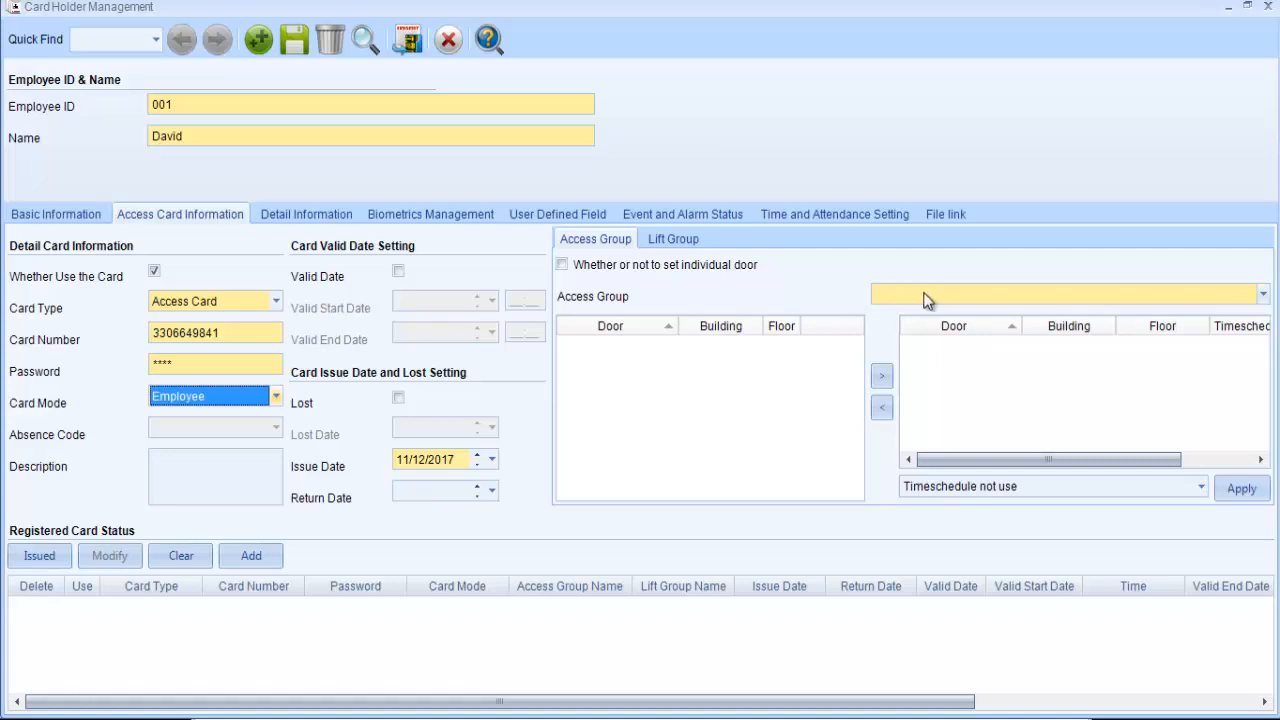
{"action": "left_click", "coordinate": [997, 298]}
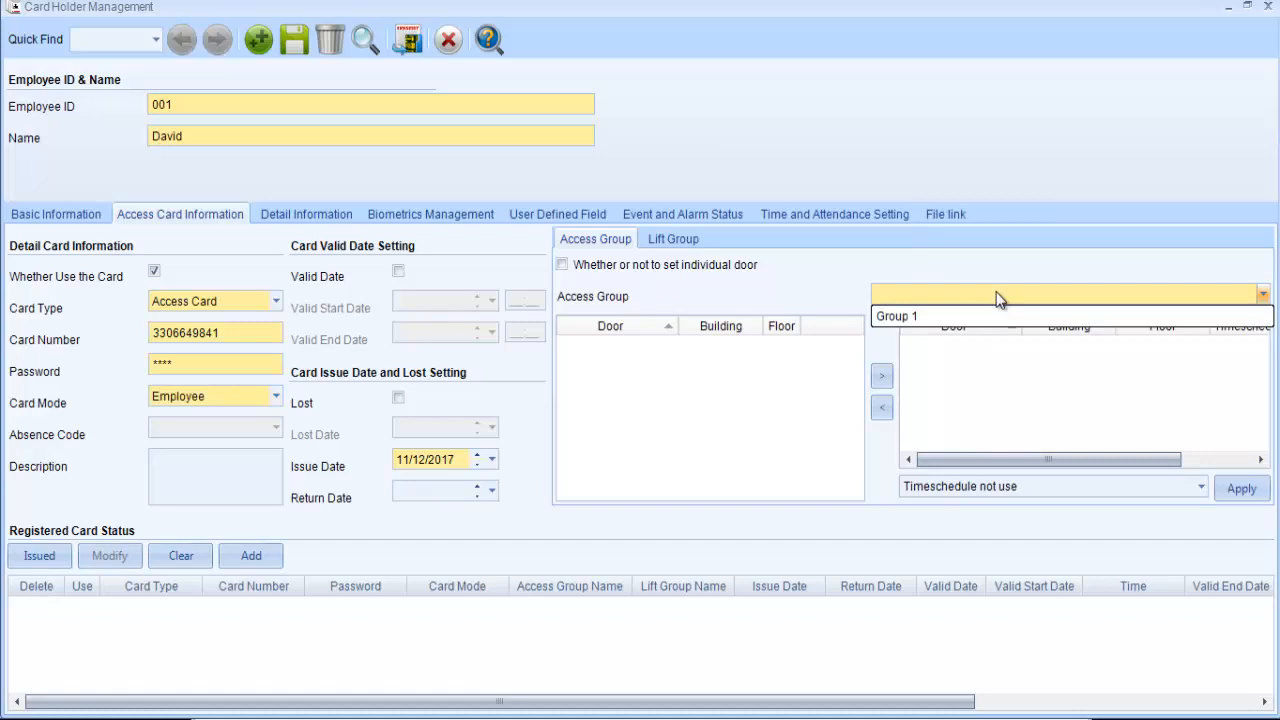
{"action": "left_click", "coordinate": [931, 318]}
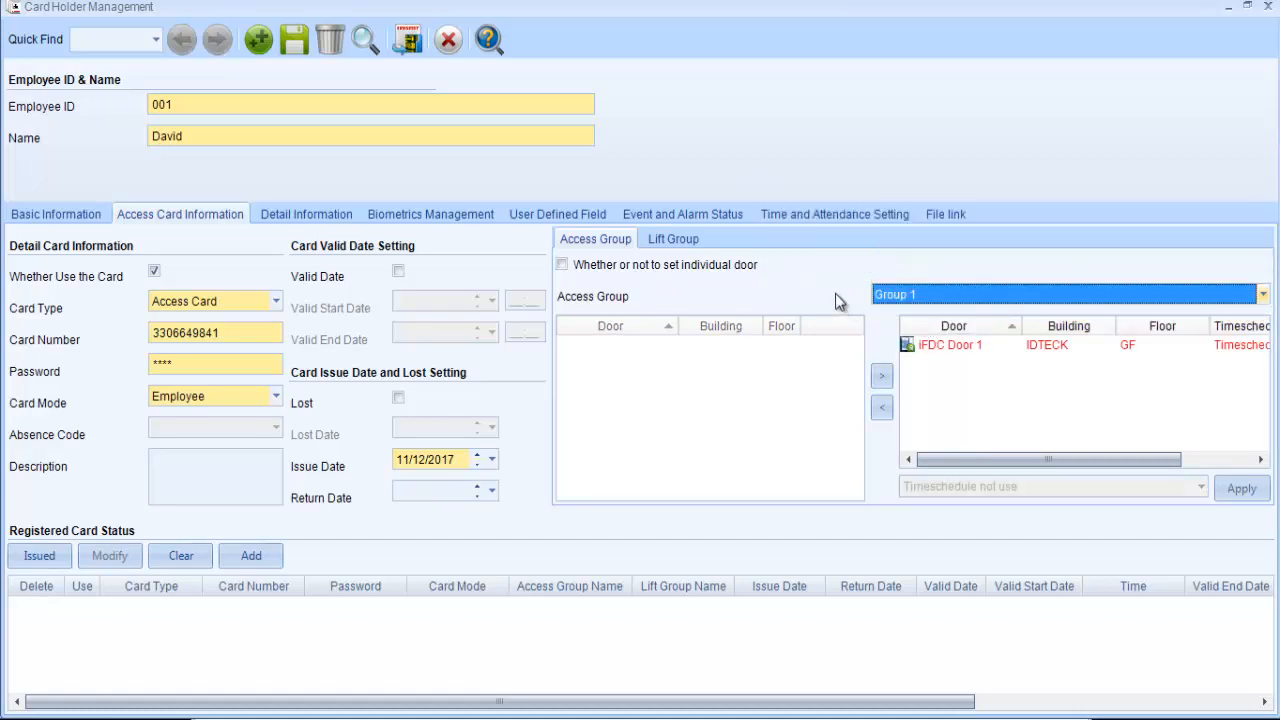
- Enable setting individual doors and set the card's access group to Individual door set
{"action": "left_click", "coordinate": [562, 265]}
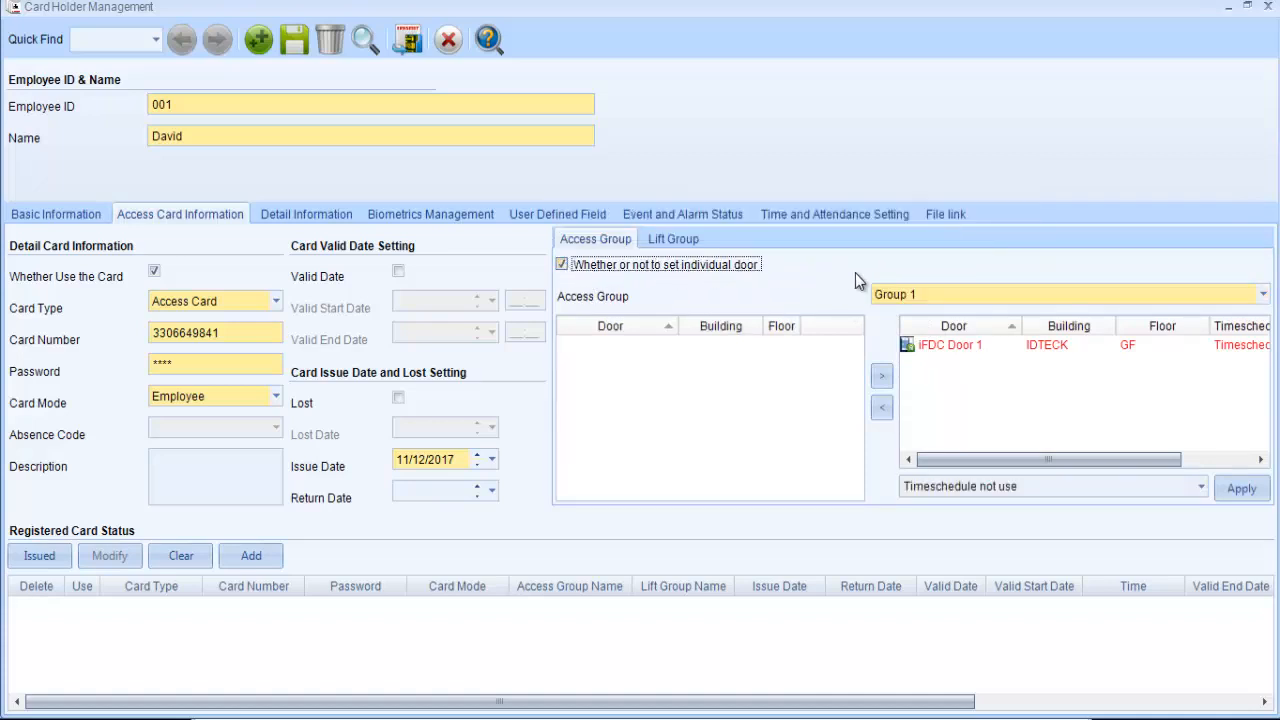
{"action": "left_click", "coordinate": [904, 294]}
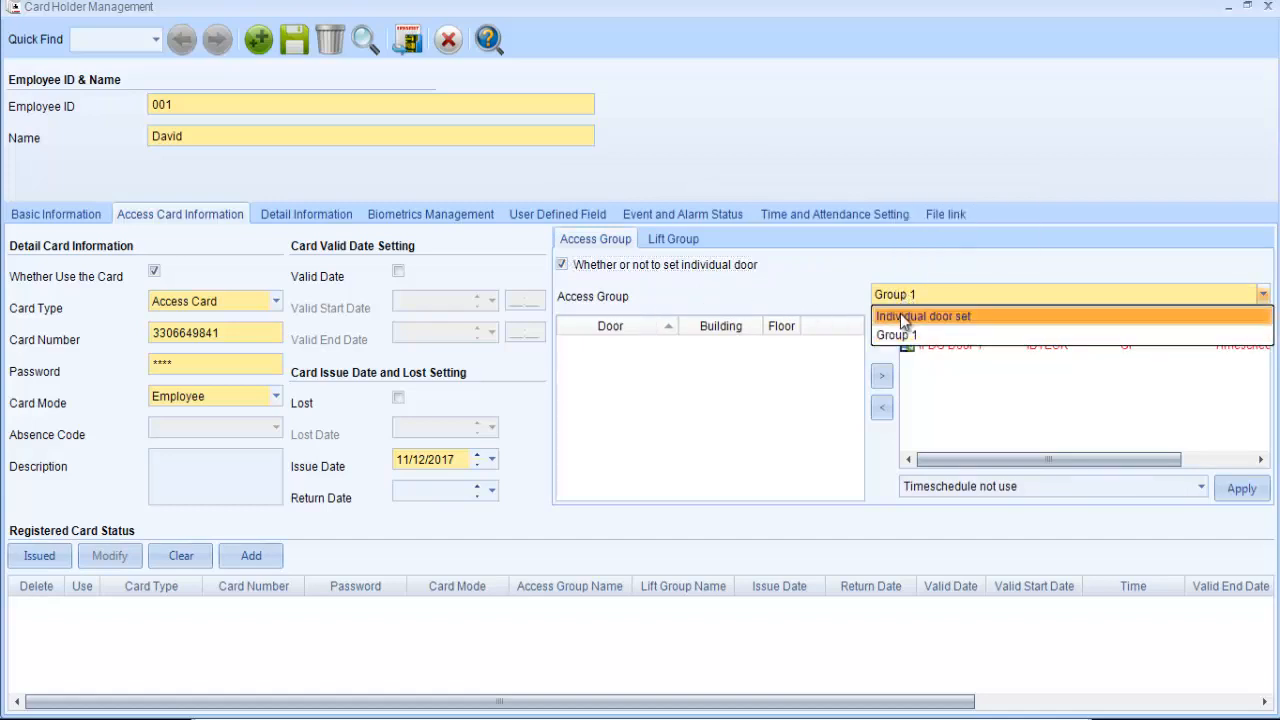
{"action": "left_click", "coordinate": [904, 317]}
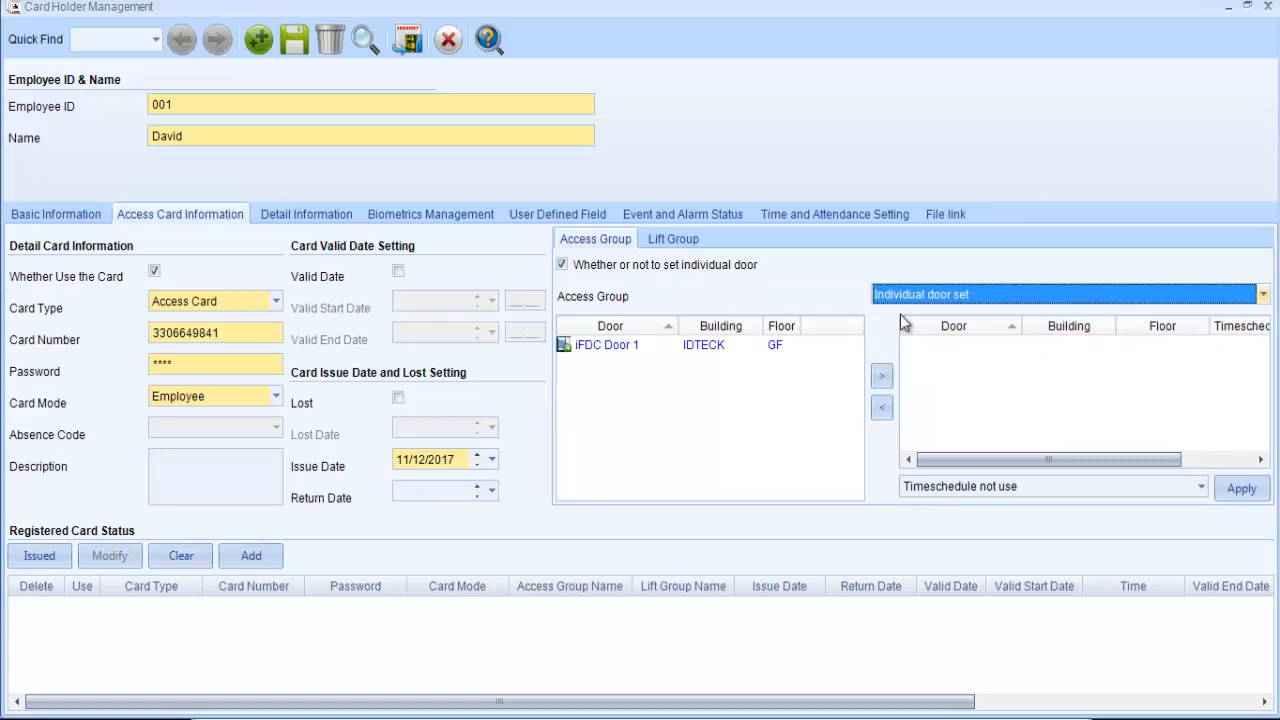
- Switch the access group to Group 1 and return it to Individual door set to compare their door lists
{"action": "left_click", "coordinate": [908, 293]}
{"action": "left_click", "coordinate": [908, 331]}
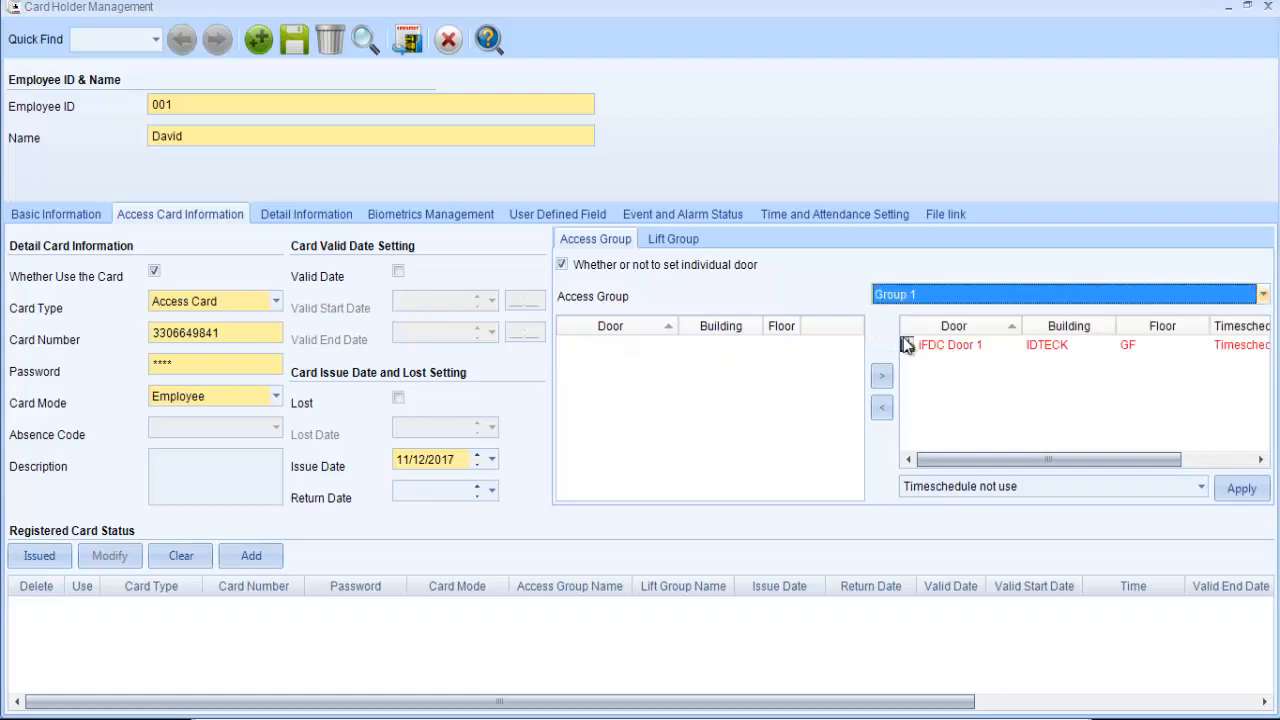
{"action": "mouse_move", "coordinate": [905, 343]}
{"action": "left_click", "coordinate": [900, 294]}
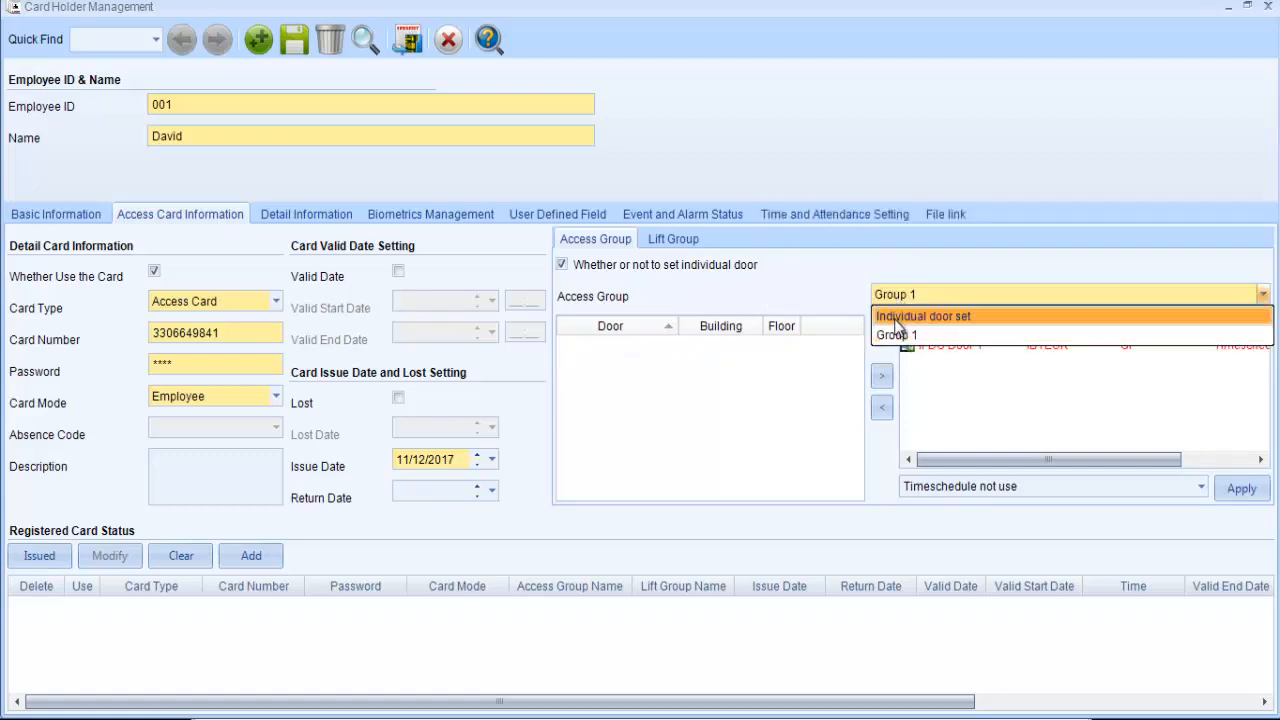
{"action": "left_click", "coordinate": [900, 317]}
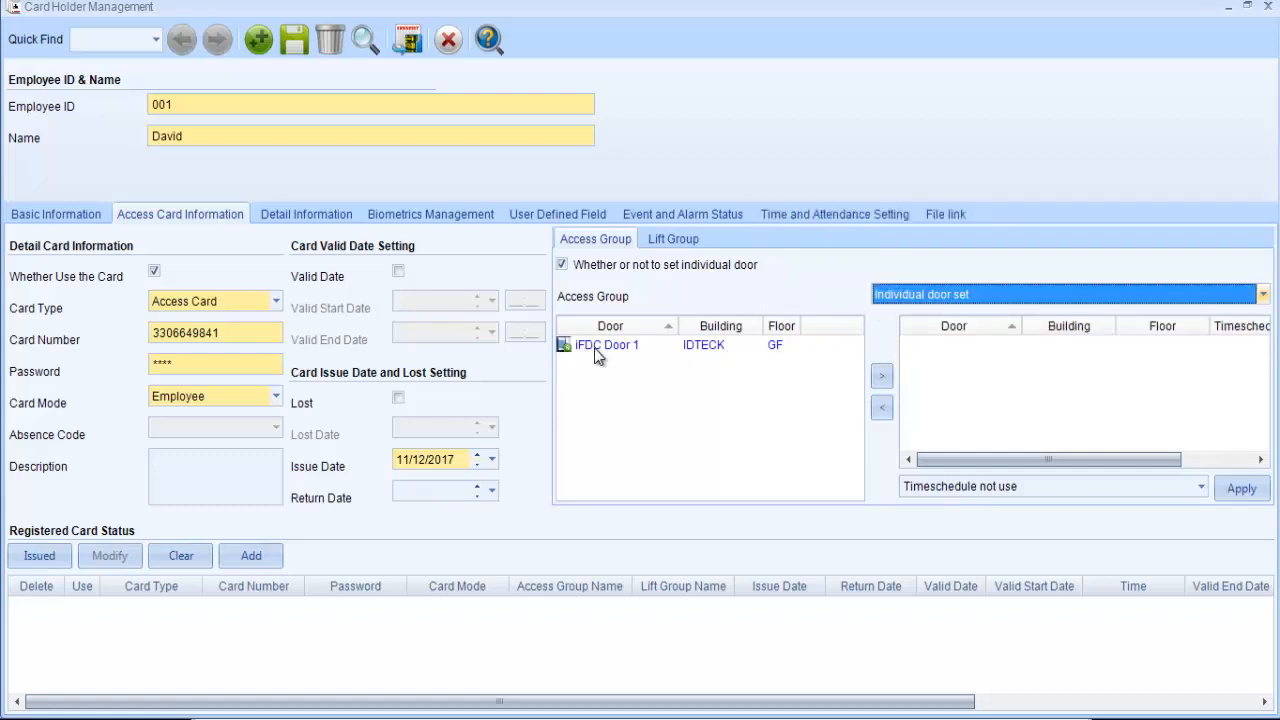
- Add iFDC Door 1 to the card's individually assigned doors
{"action": "mouse_move", "coordinate": [596, 356]}
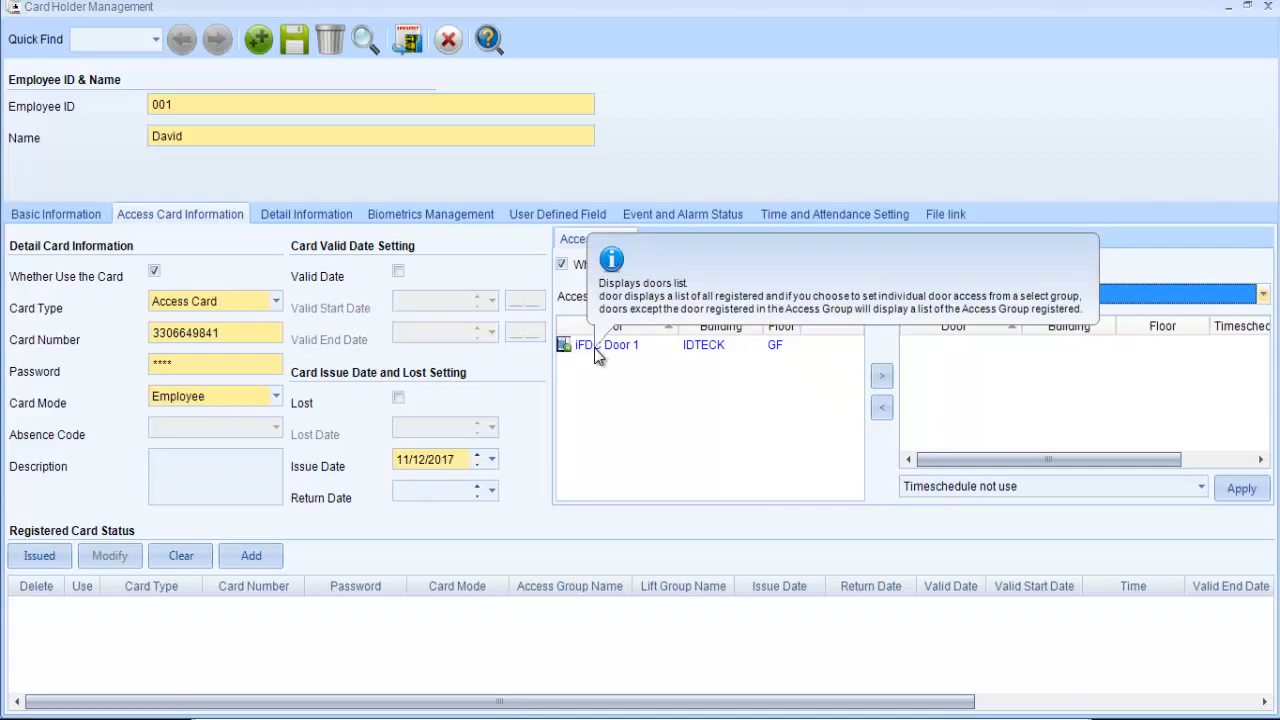
{"action": "left_click", "coordinate": [598, 350]}
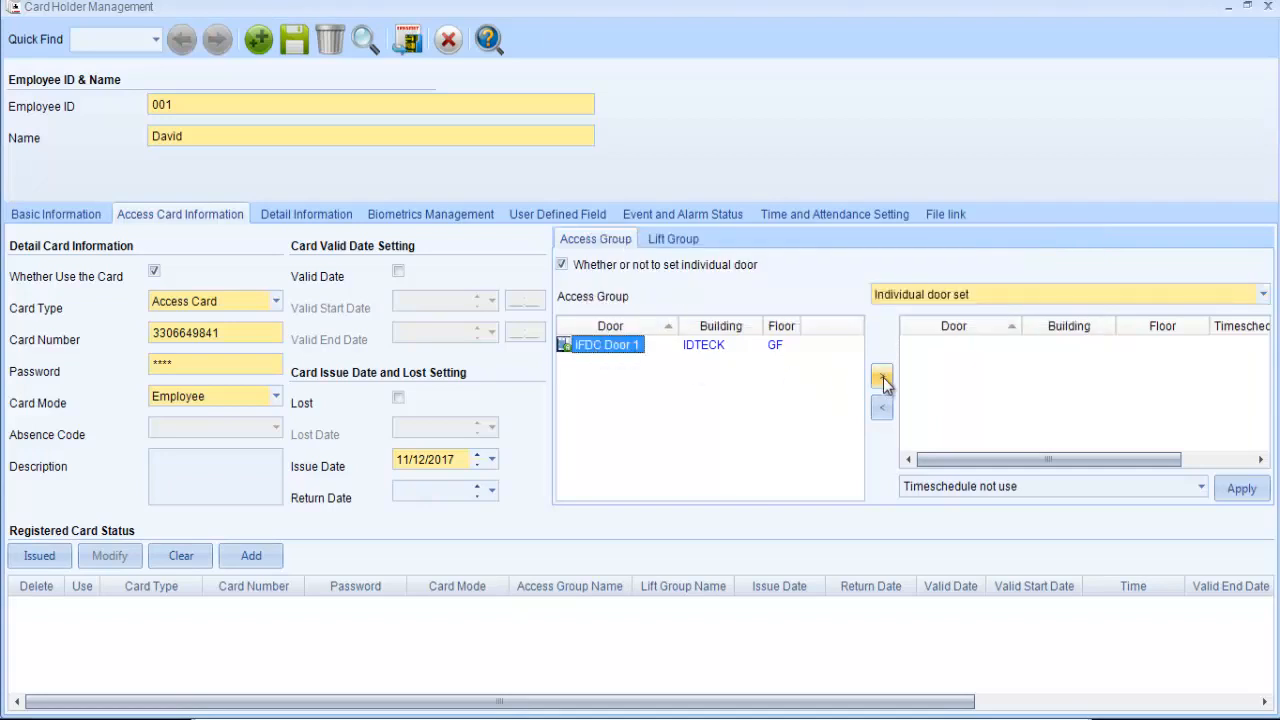
{"action": "left_click", "coordinate": [883, 378]}
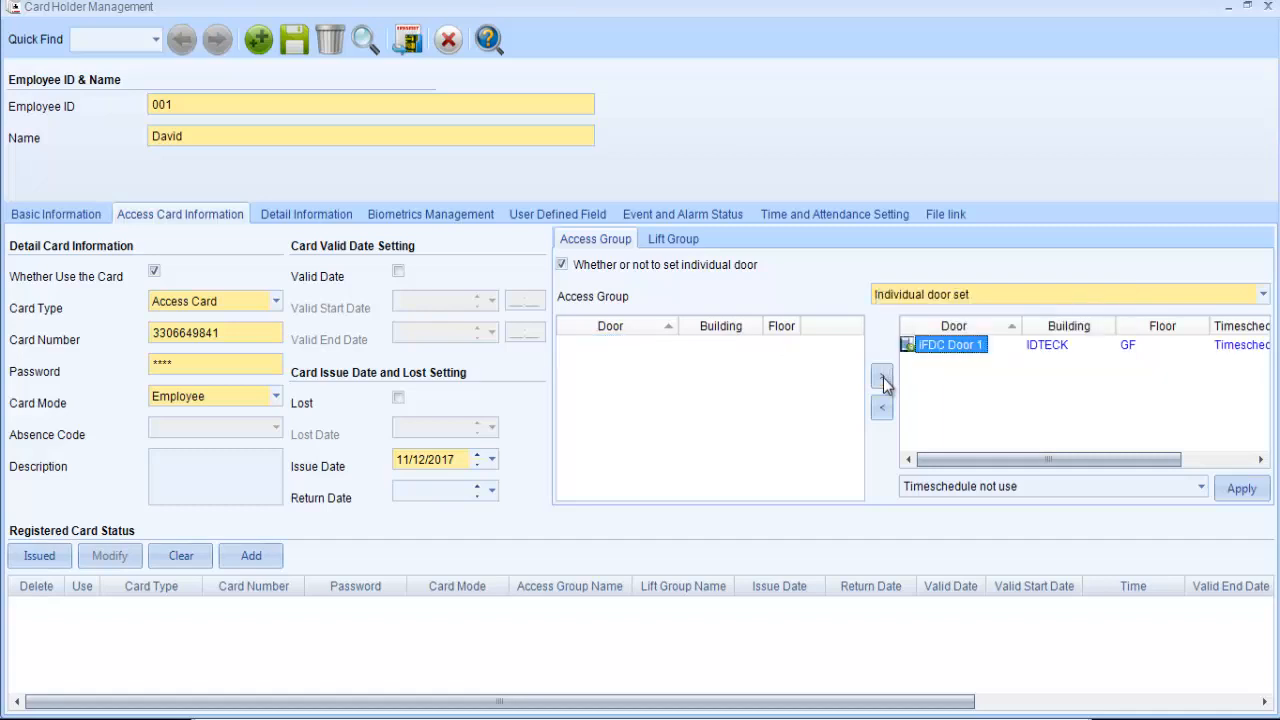
- Issue the configured access card to the card holder and save the record
{"action": "mouse_move", "coordinate": [990, 366]}
{"action": "mouse_move", "coordinate": [829, 373]}
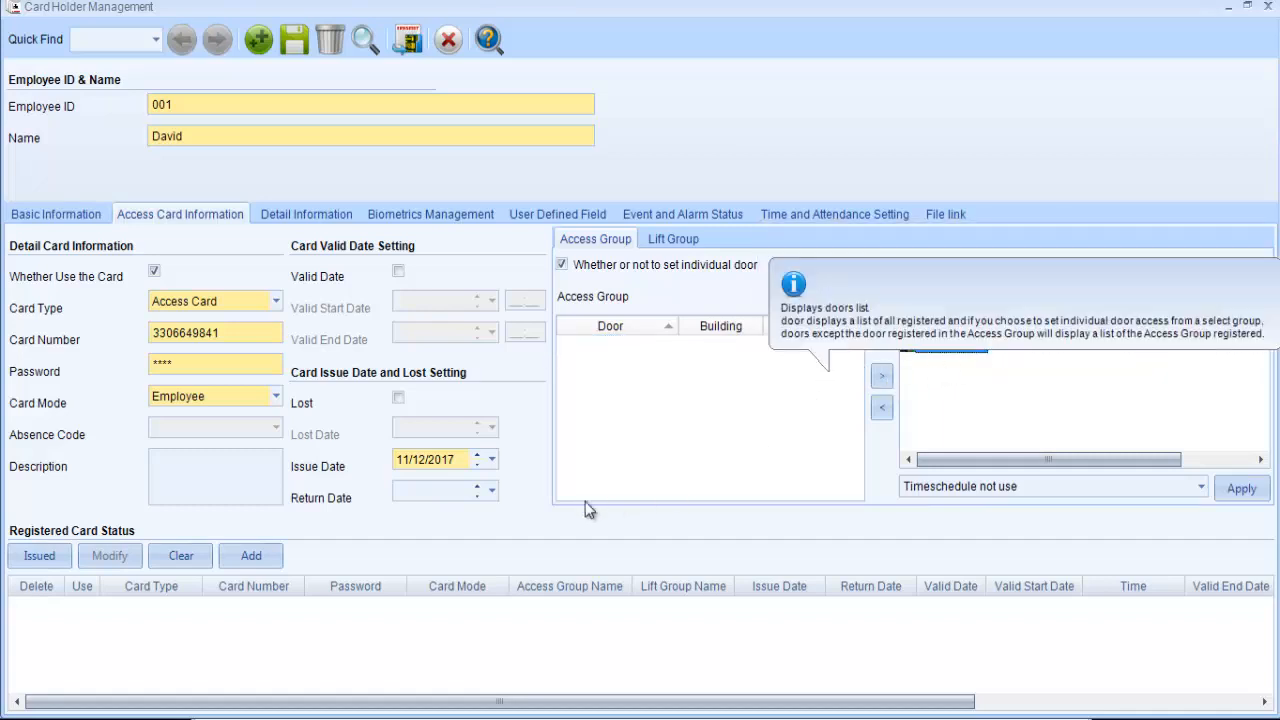
{"action": "left_click", "coordinate": [40, 558]}
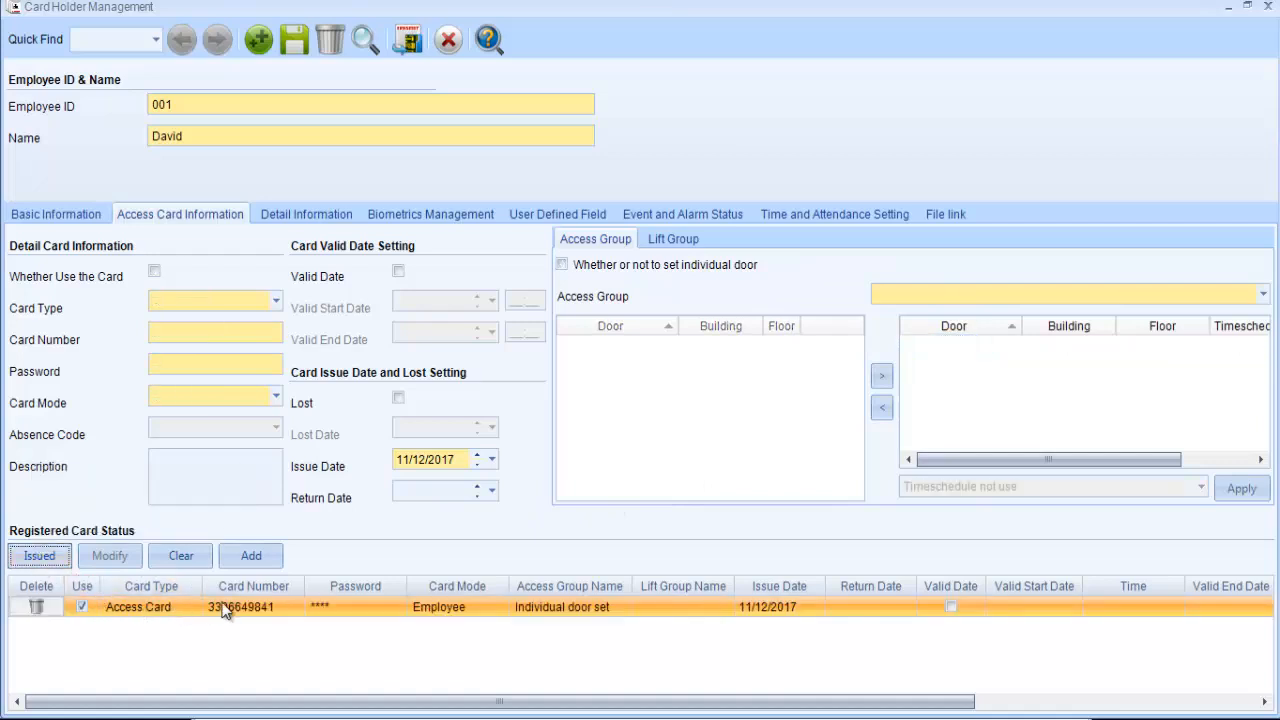
{"action": "mouse_move", "coordinate": [224, 611]}
{"action": "left_click", "coordinate": [304, 51]}
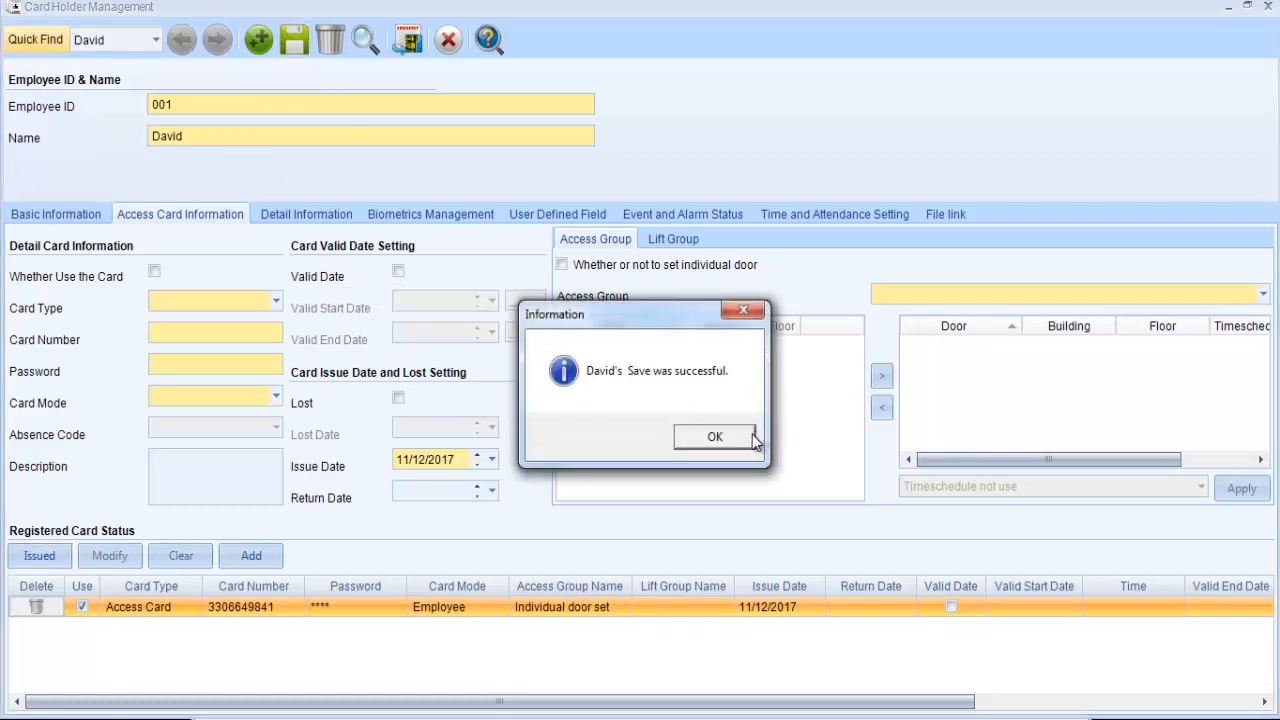
{"action": "left_click", "coordinate": [752, 439]}
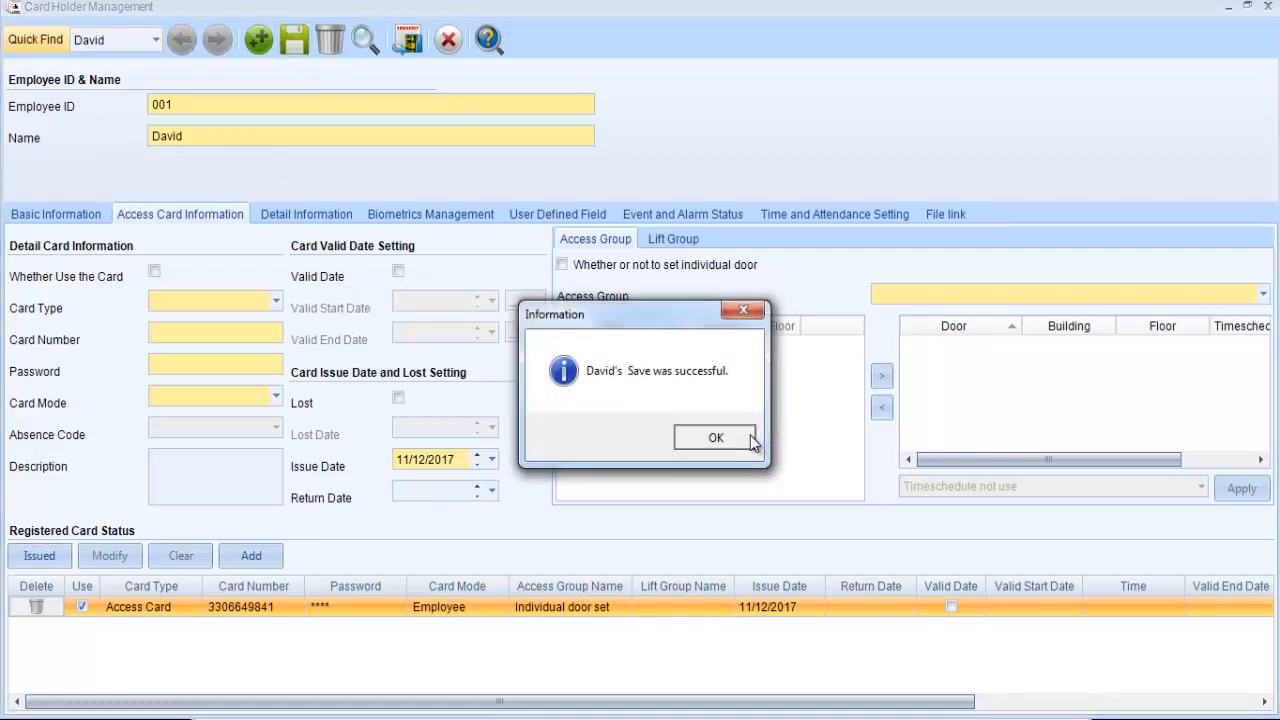
- Transmit the card holder's issued card data to the device
{"action": "left_click", "coordinate": [417, 45]}
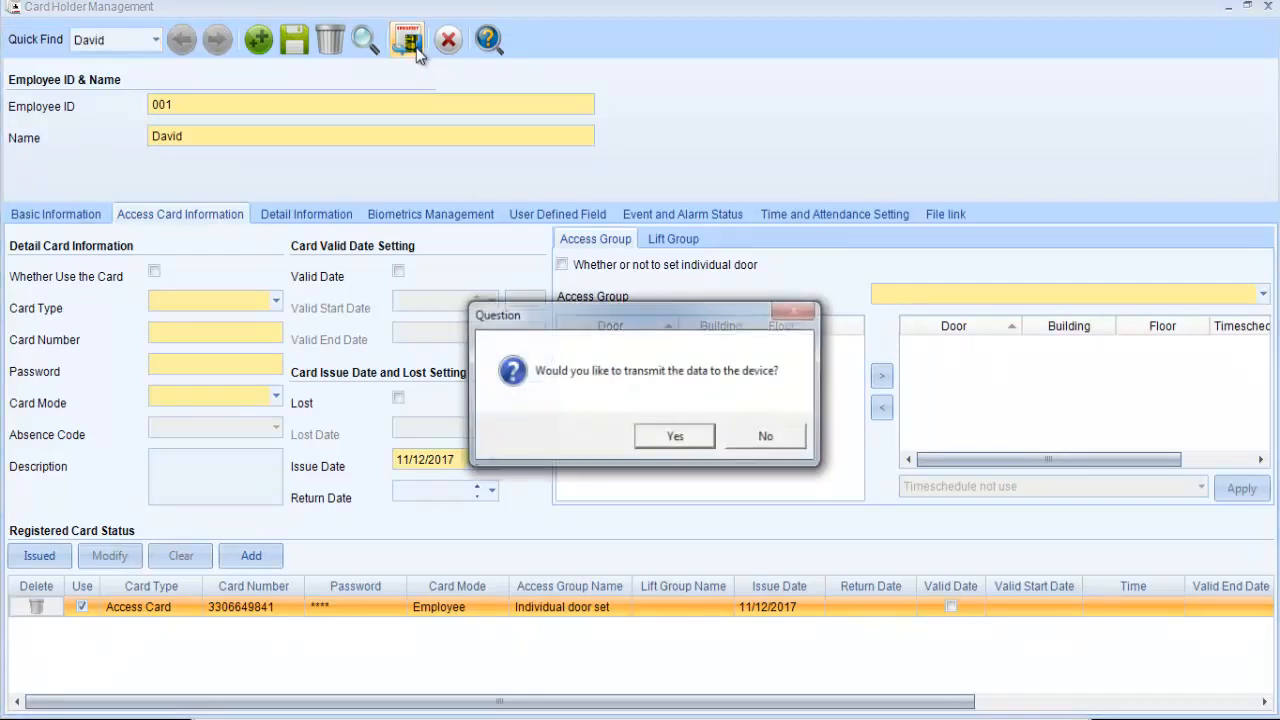
{"action": "left_click", "coordinate": [693, 439]}
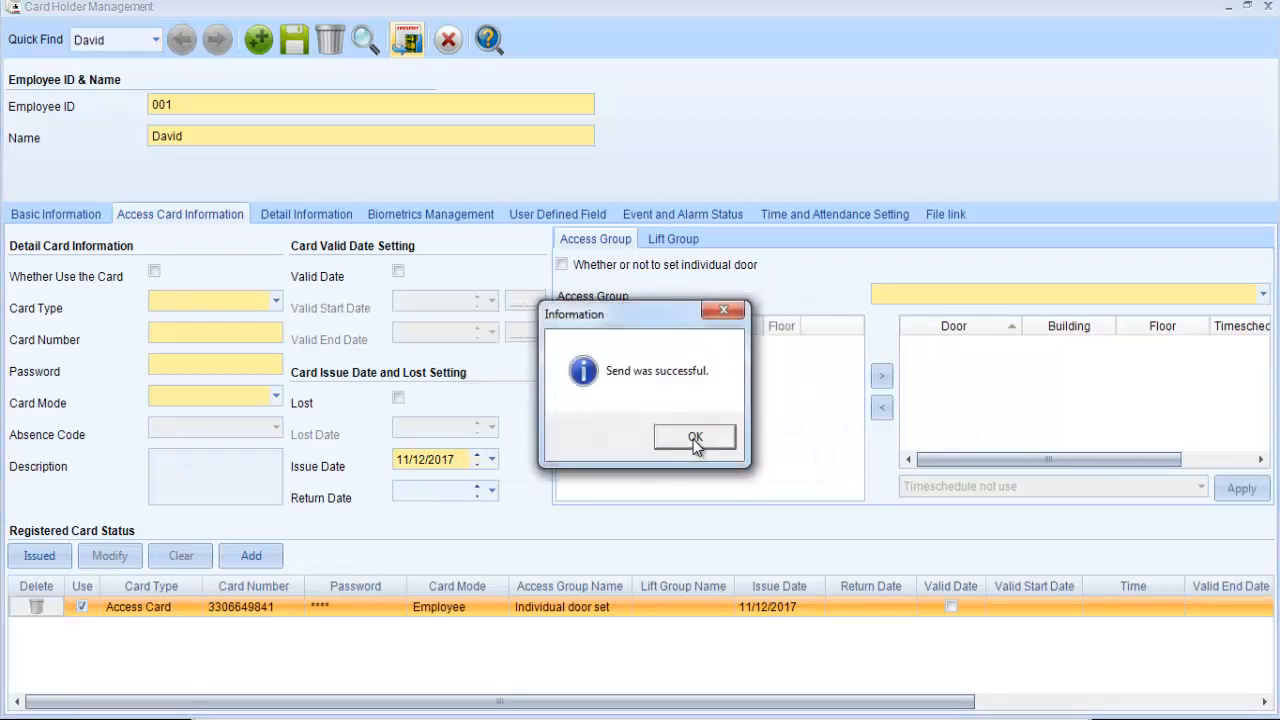
{"action": "left_click", "coordinate": [693, 439]}
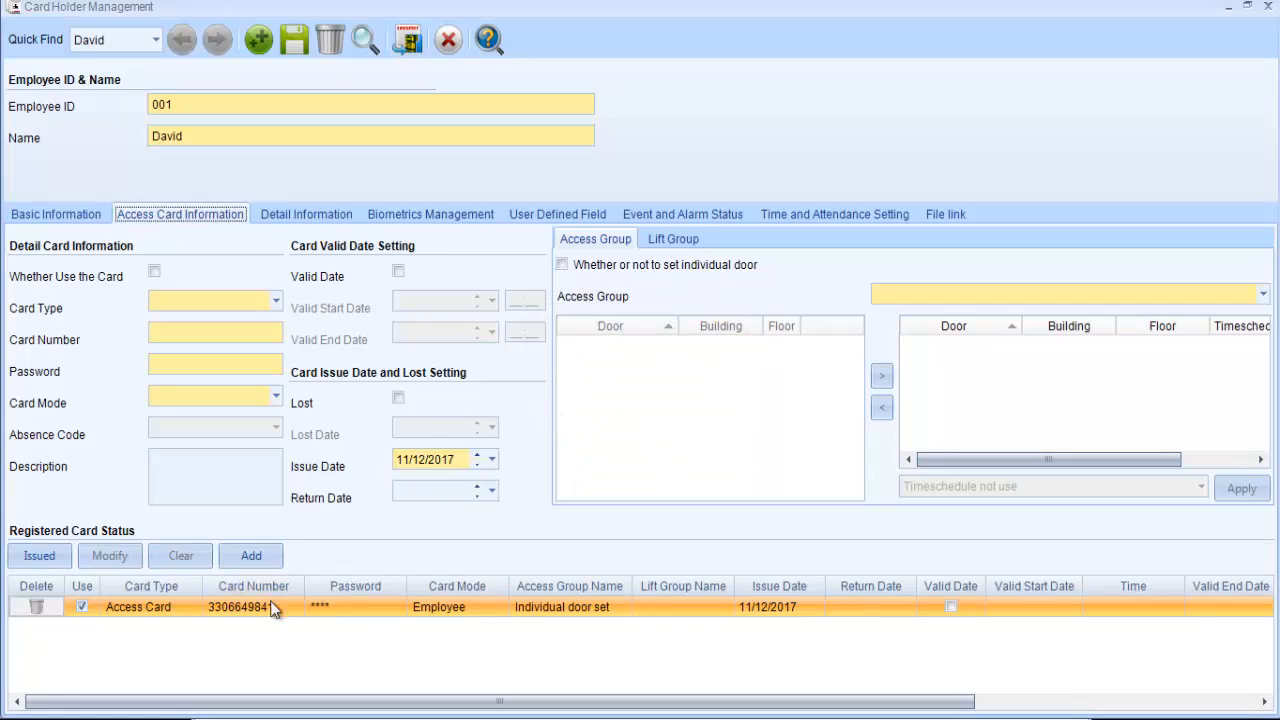
- Look over the card holder's detailed personal, contact and vehicle information fields
{"action": "mouse_move", "coordinate": [274, 612]}
{"action": "left_click", "coordinate": [345, 224]}
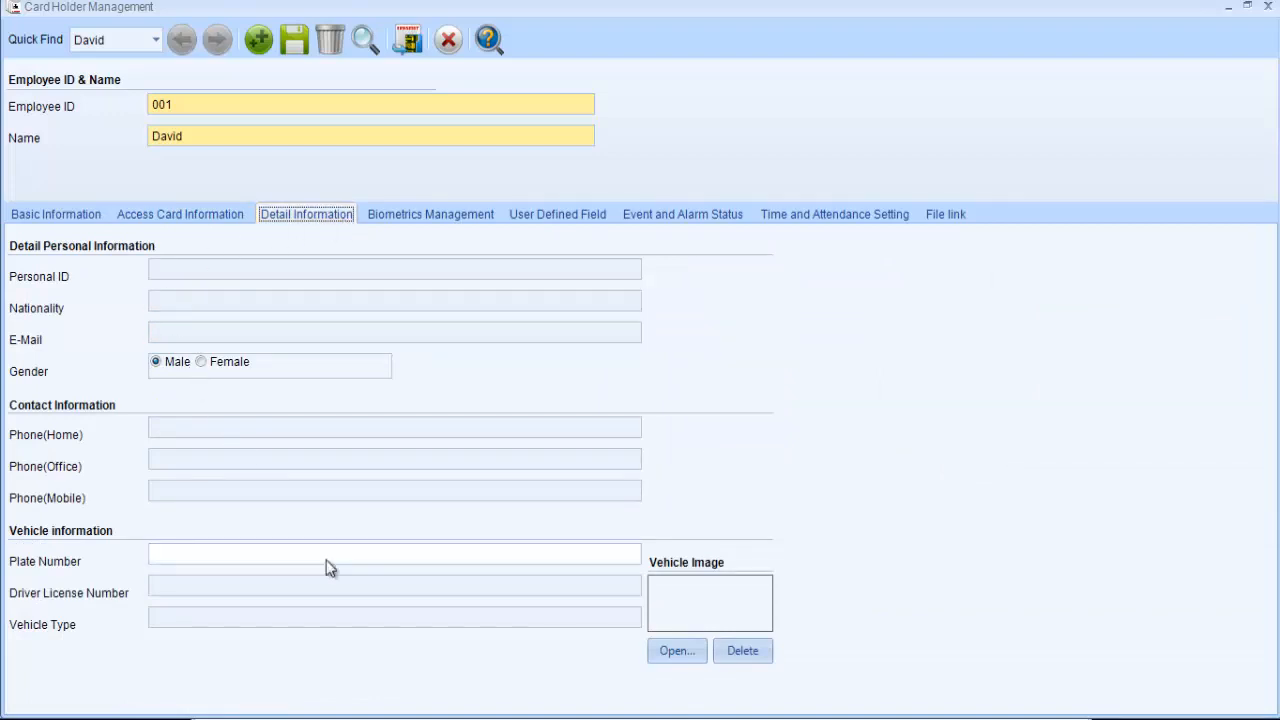
- Choose to receive fingerprint data from a specific fingerprint reader and enable the use of biometric information
{"action": "left_click", "coordinate": [429, 219]}
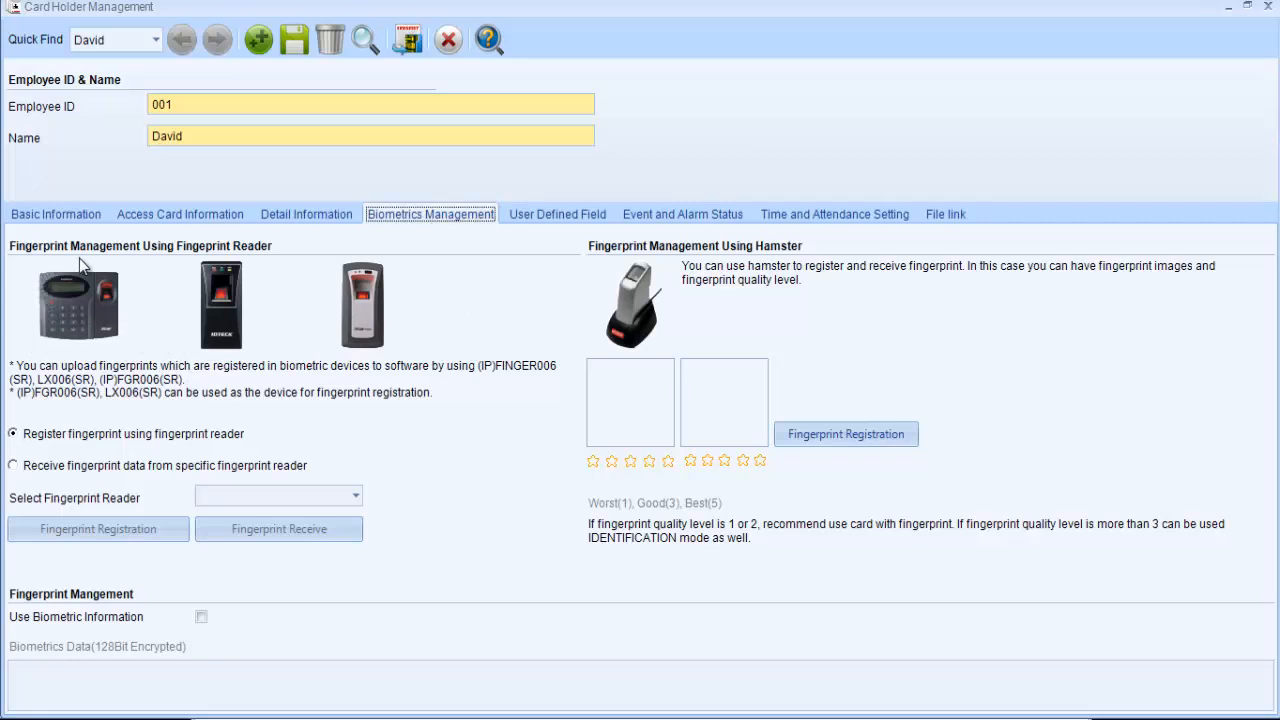
{"action": "left_click", "coordinate": [40, 470]}
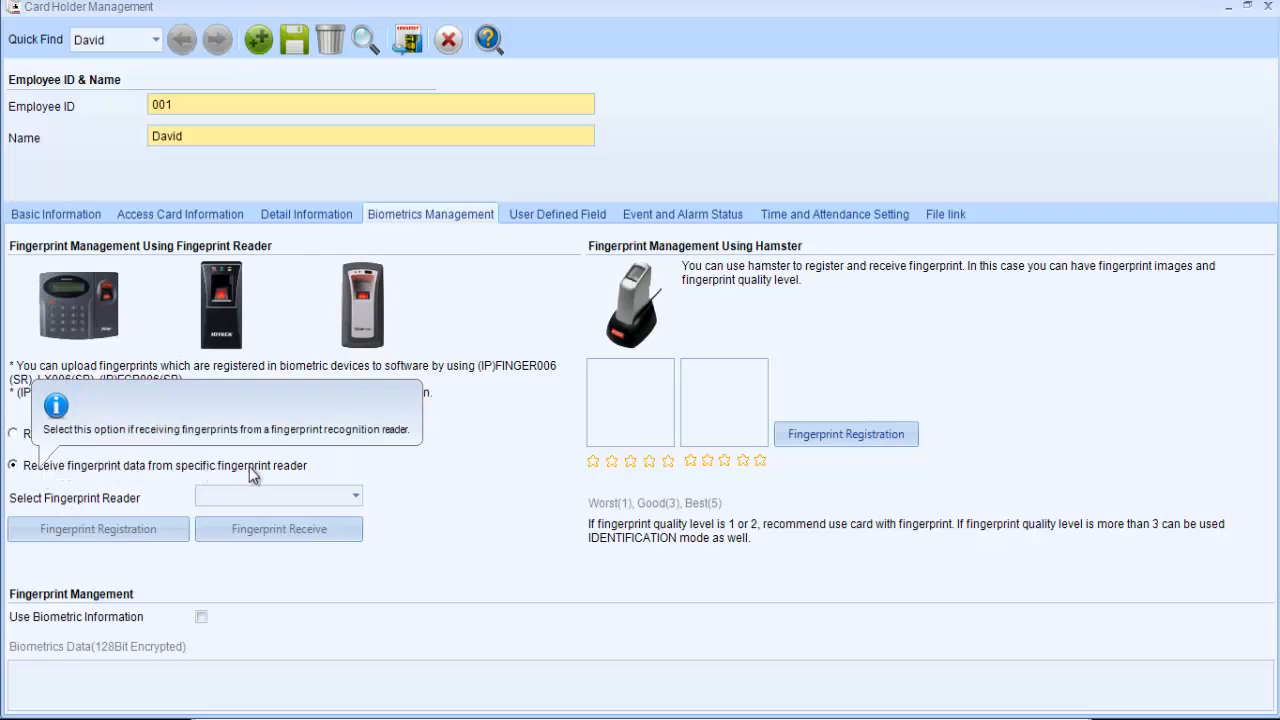
{"action": "left_click", "coordinate": [281, 494]}
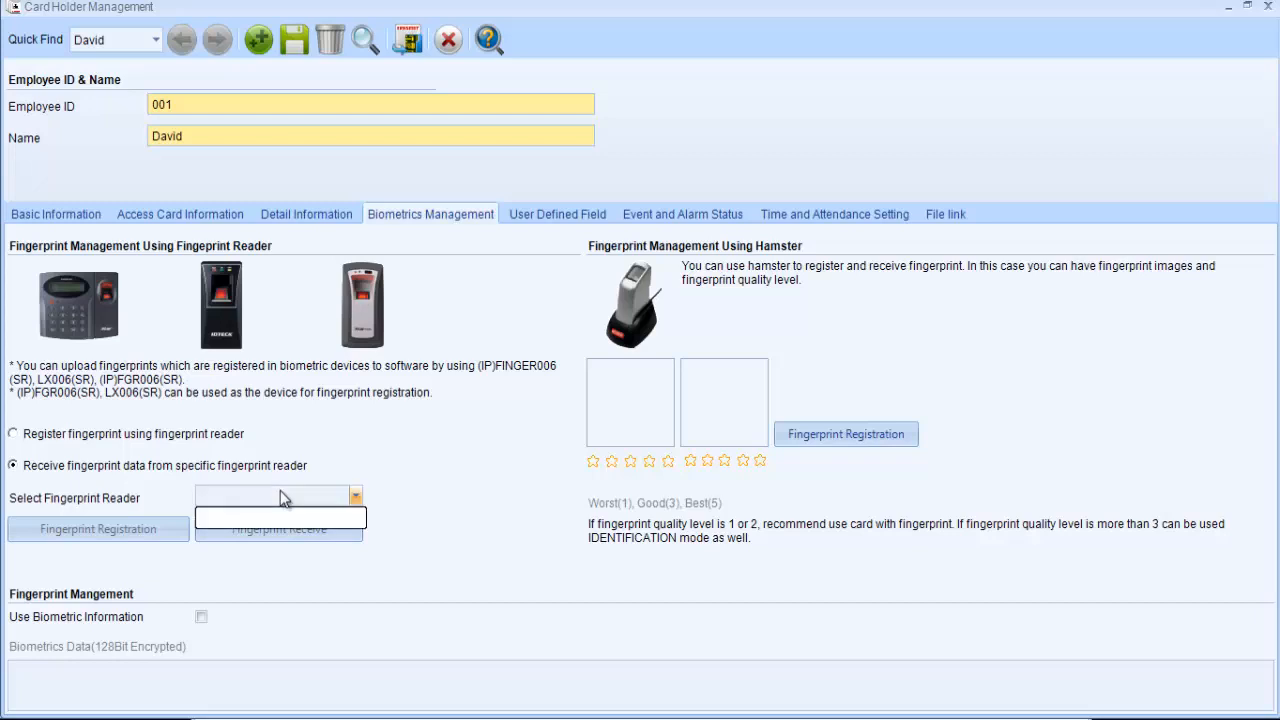
{"action": "left_click", "coordinate": [185, 472]}
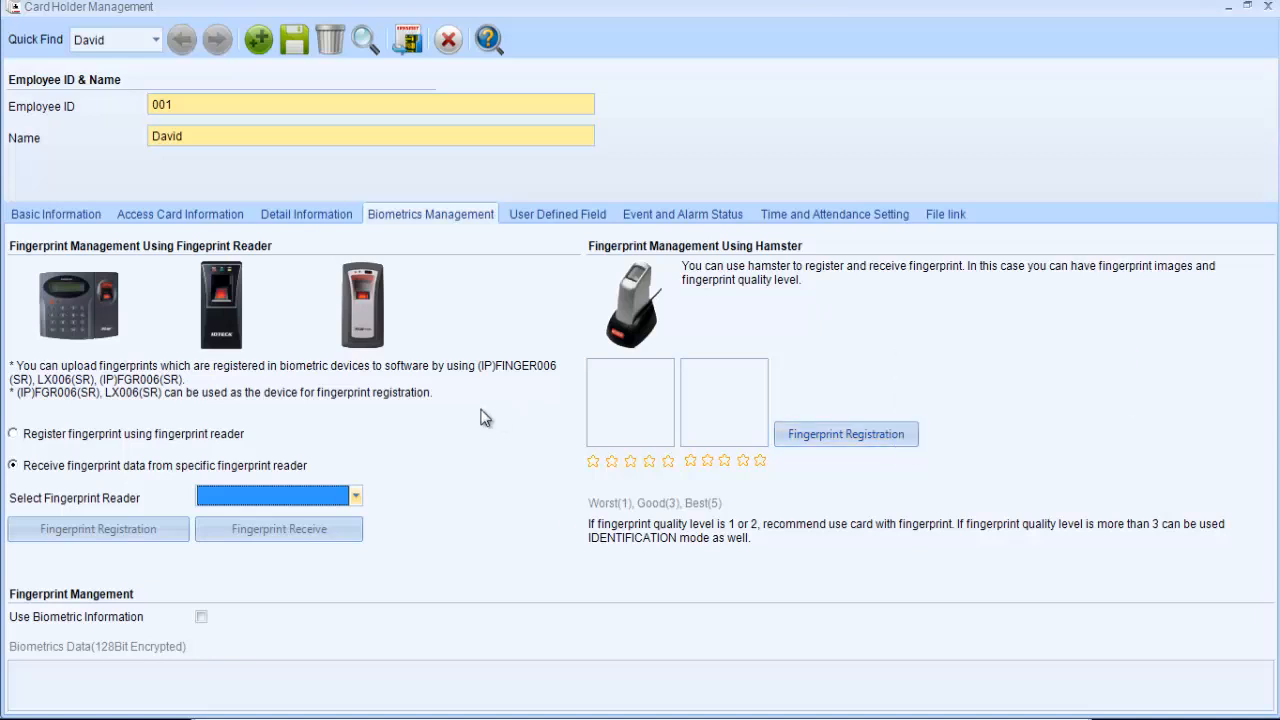
{"action": "left_click", "coordinate": [201, 617]}
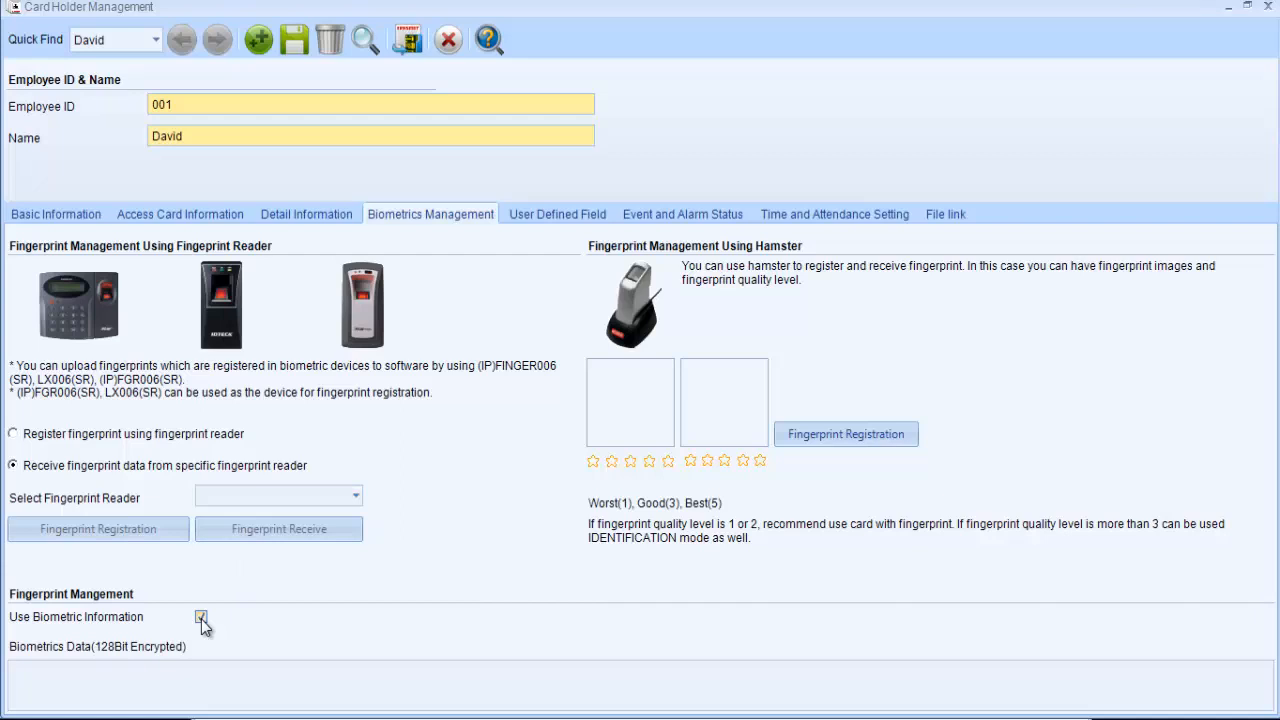
- Review the card holder's user-defined fields, event and alarm status, time and attendance settings, file links and basic information
{"action": "left_click", "coordinate": [557, 214]}
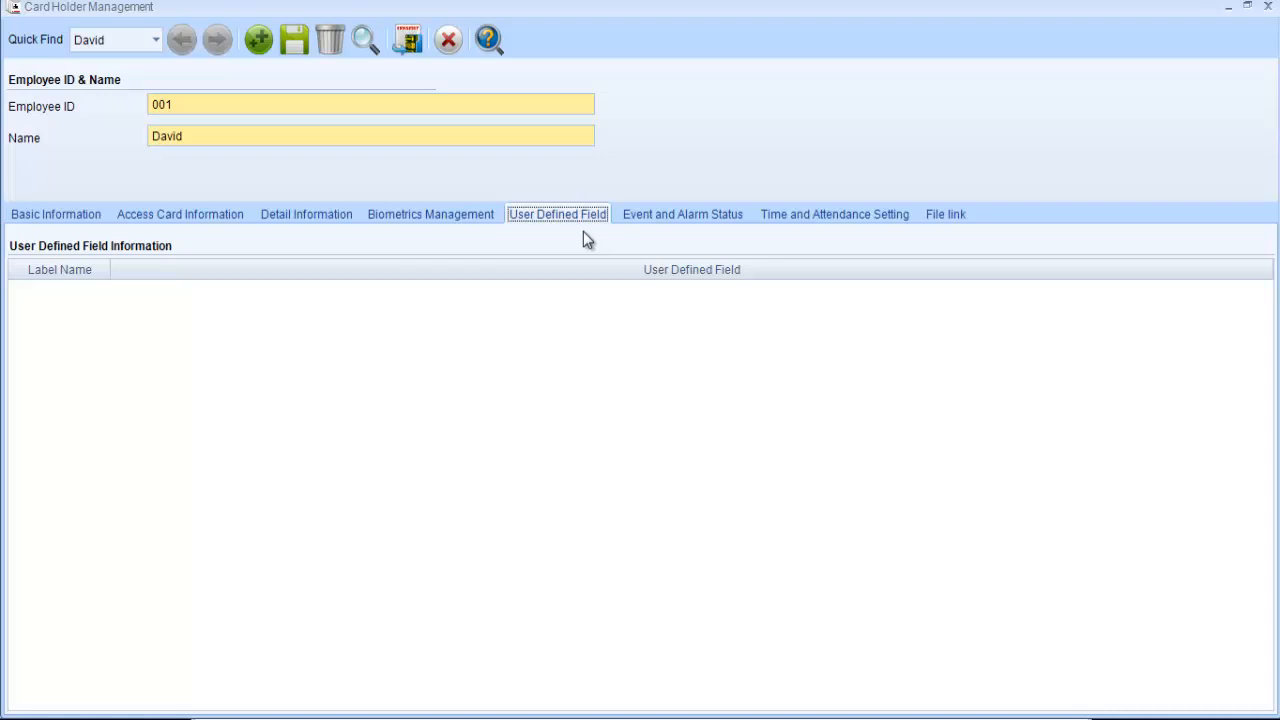
{"action": "left_click", "coordinate": [728, 220]}
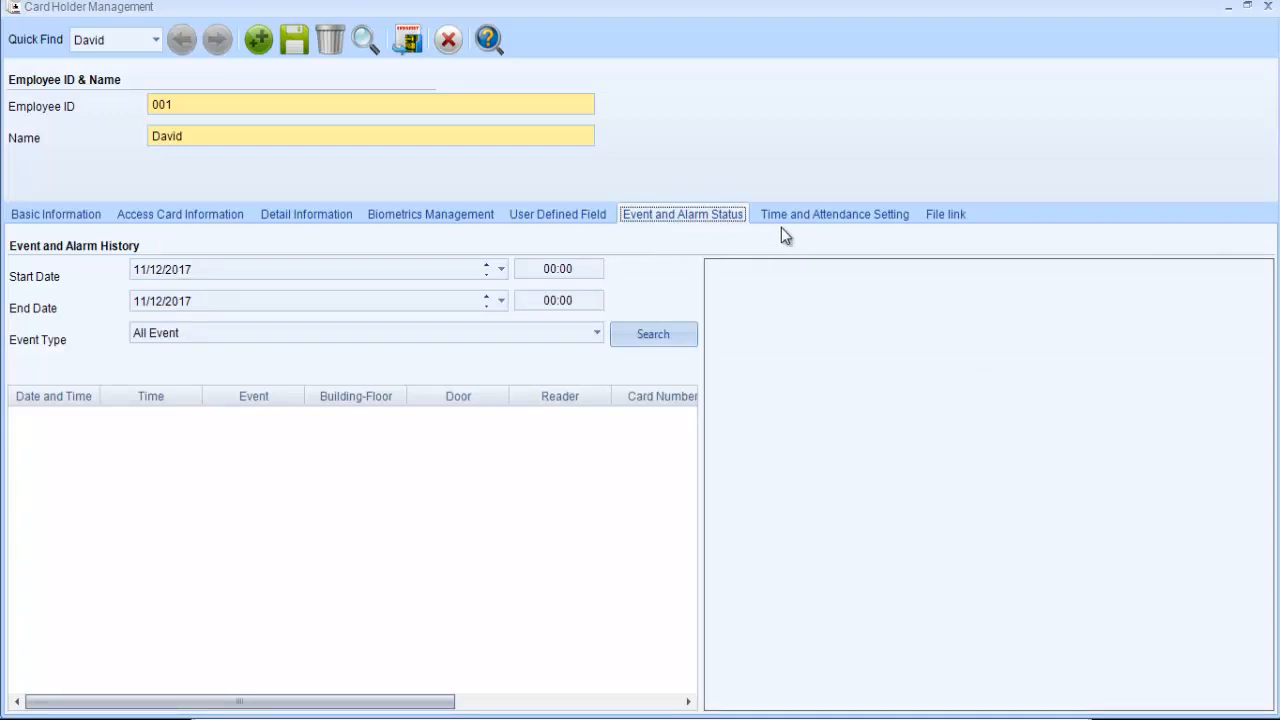
{"action": "left_click", "coordinate": [893, 216]}
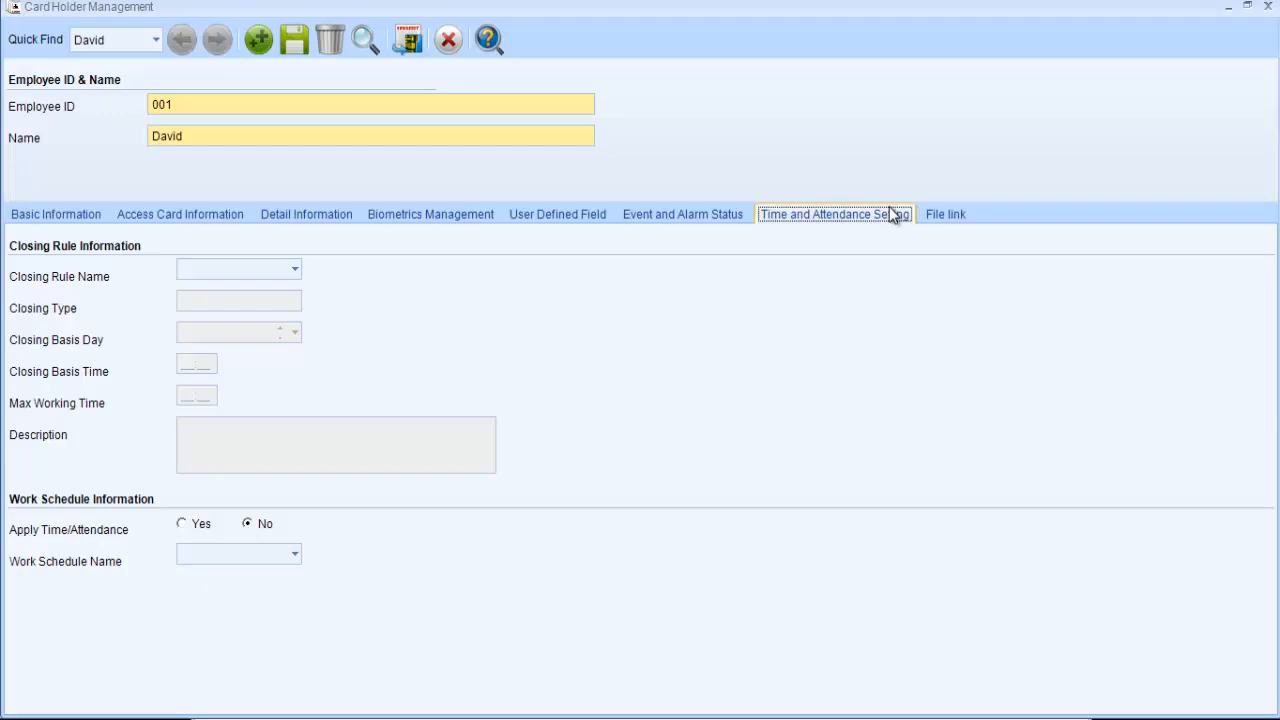
{"action": "left_click", "coordinate": [940, 216]}
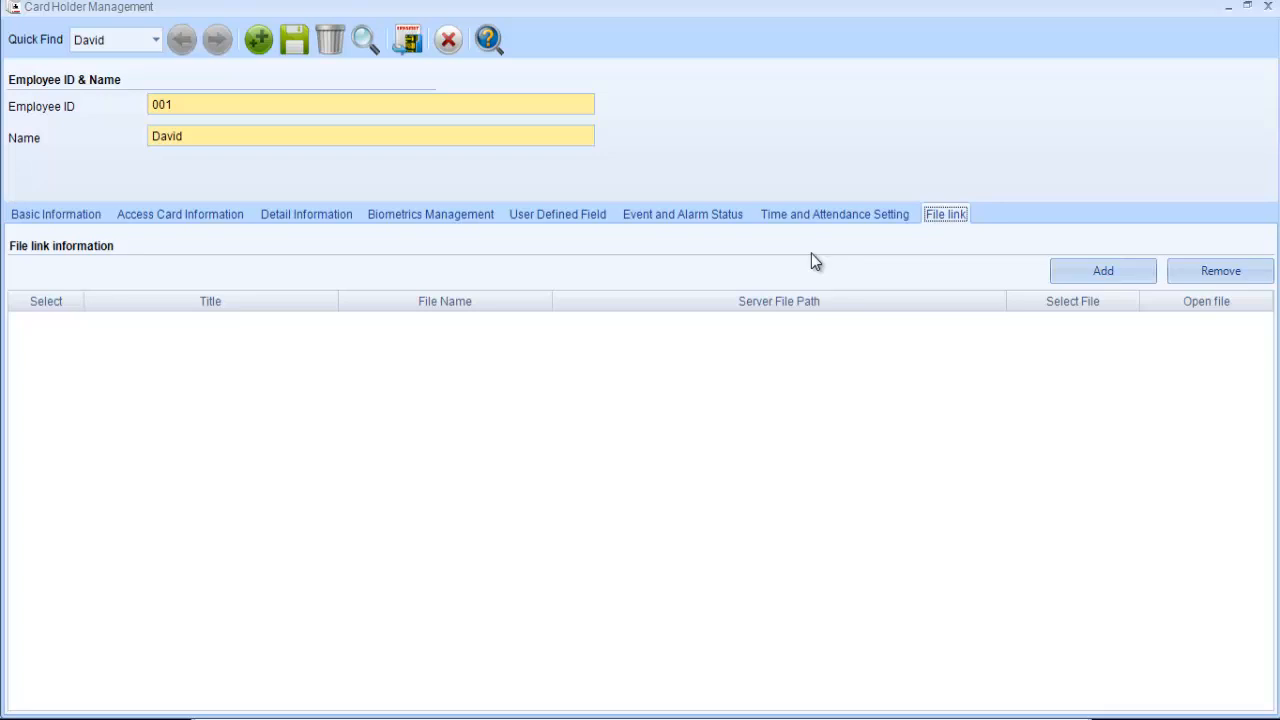
{"action": "left_click", "coordinate": [60, 216]}
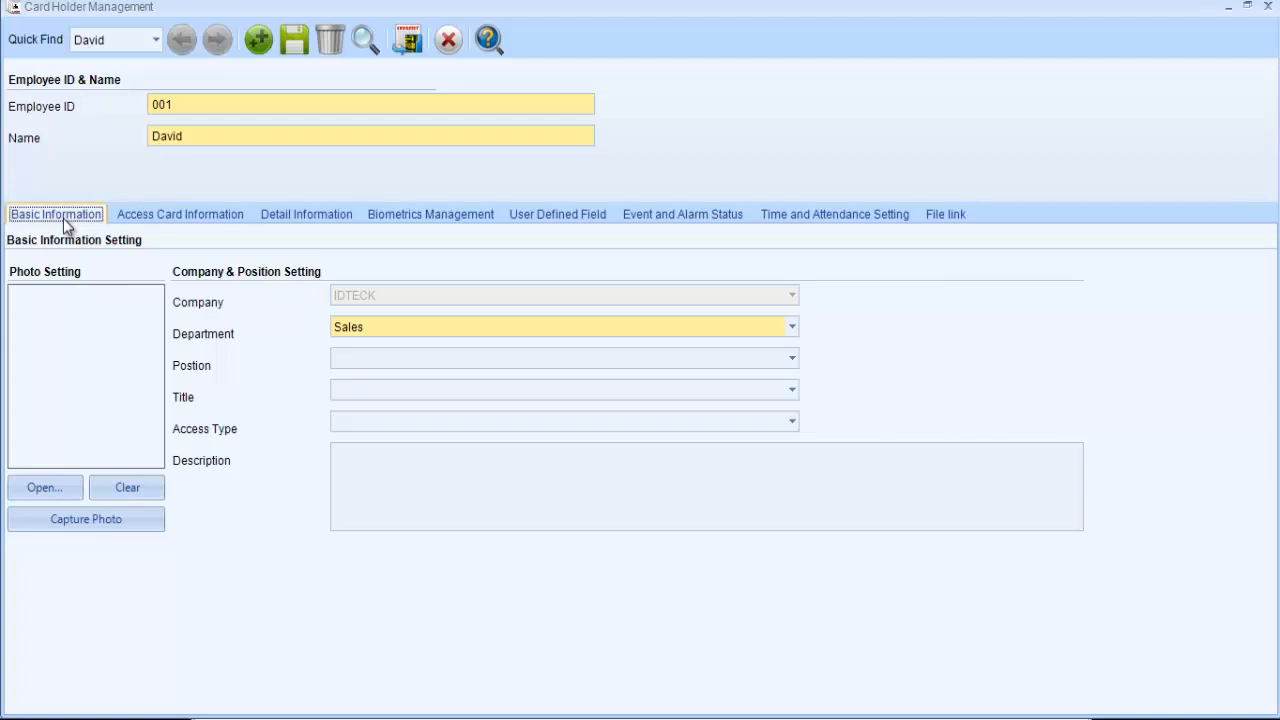
- Save the card holder with the biometric settings and transmit the data to the device, closing Card Holder Management when done
{"action": "left_click", "coordinate": [294, 48]}
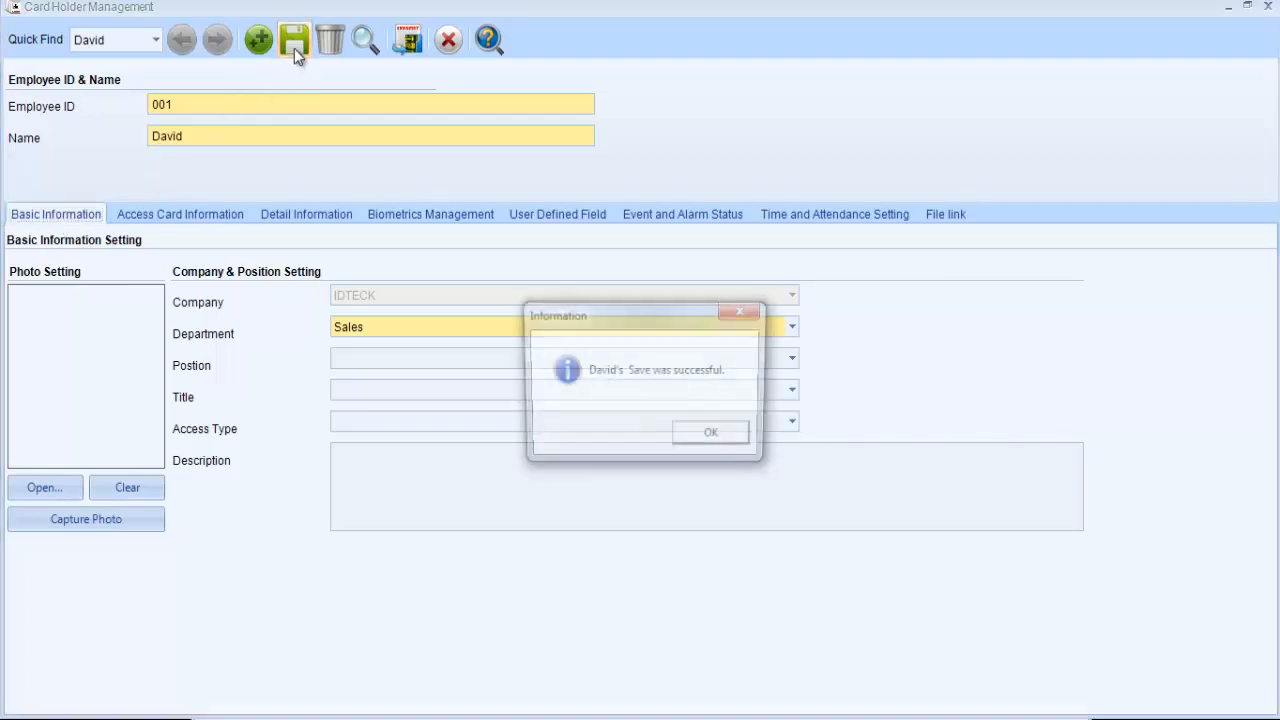
{"action": "left_click", "coordinate": [739, 439]}
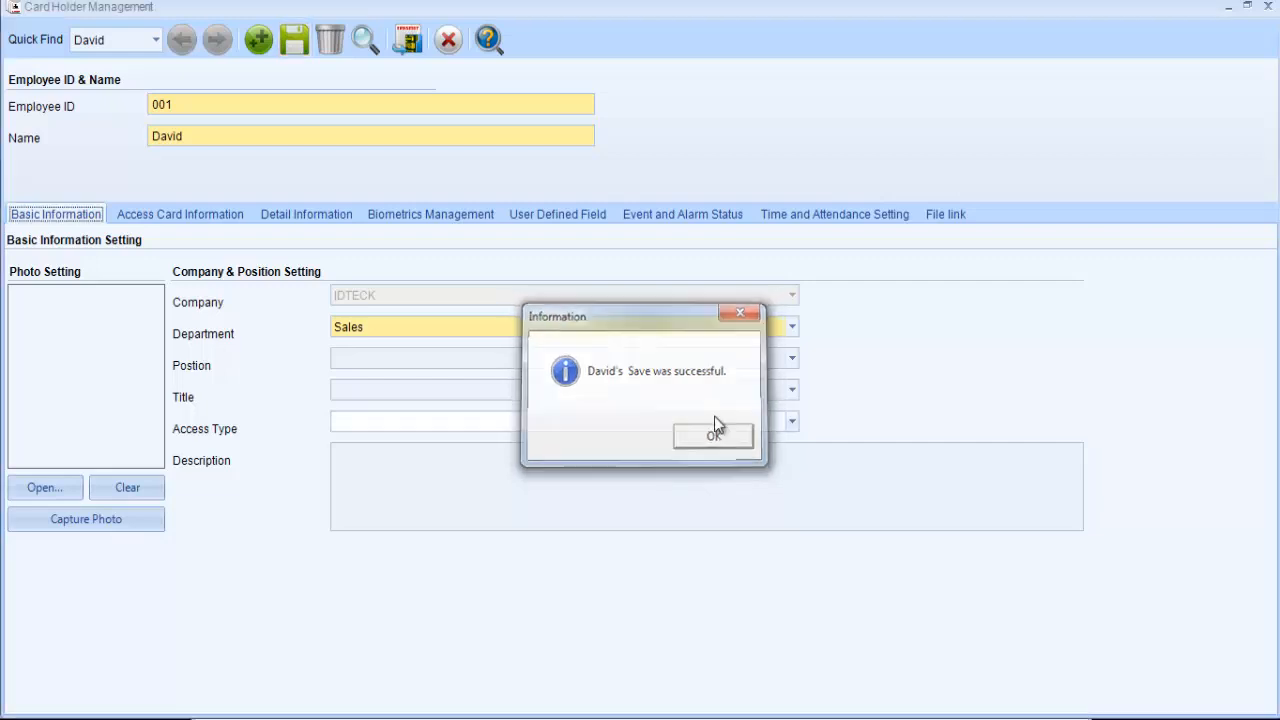
{"action": "left_click", "coordinate": [403, 37]}
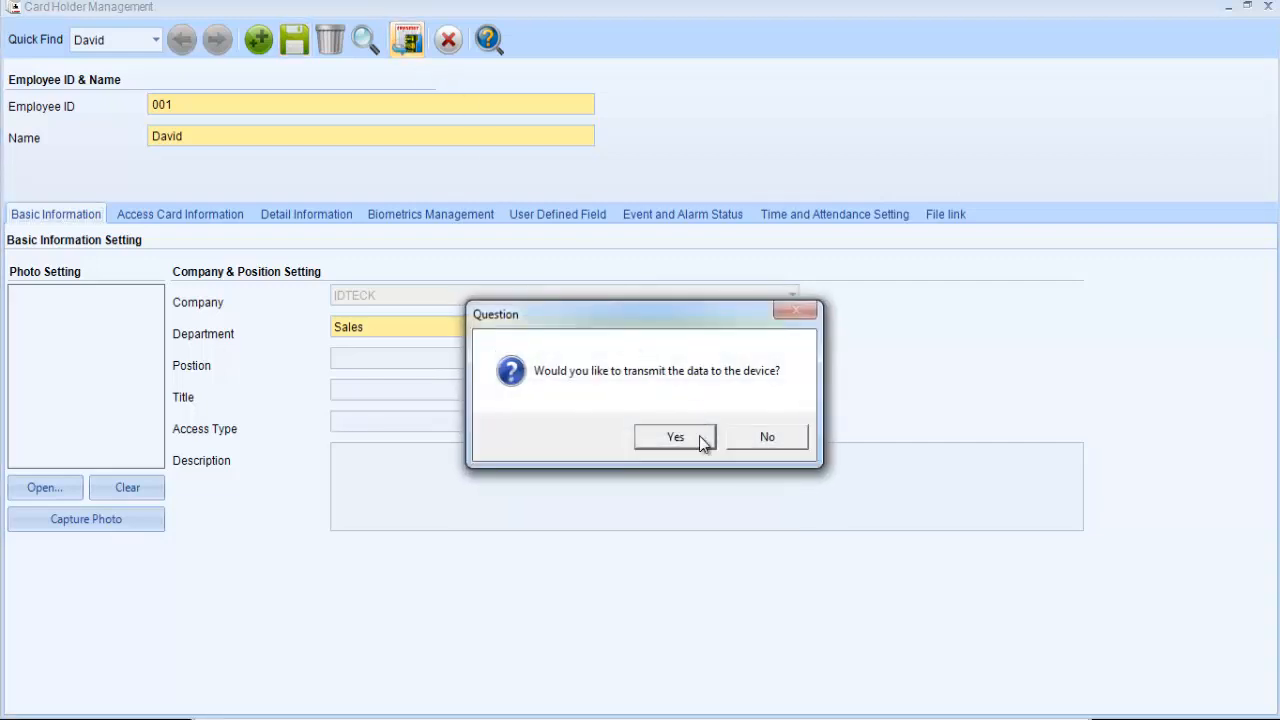
{"action": "left_click", "coordinate": [676, 438]}
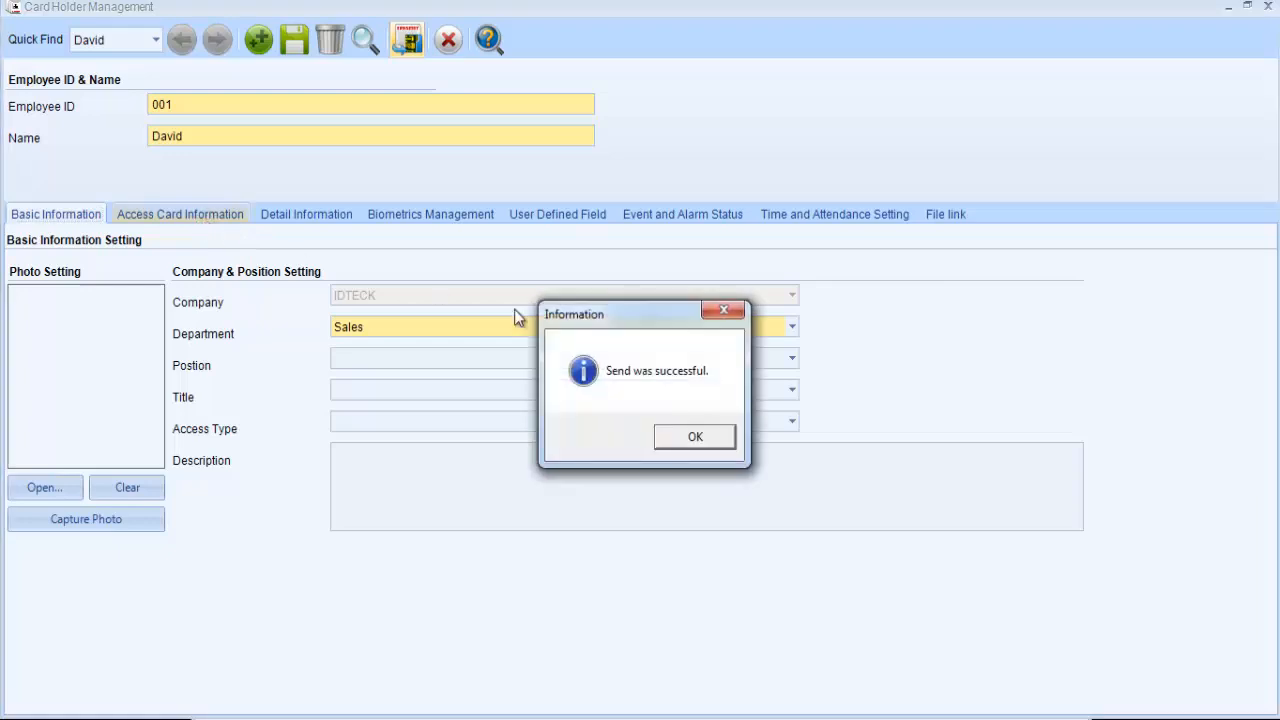
{"action": "left_click", "coordinate": [695, 437]}
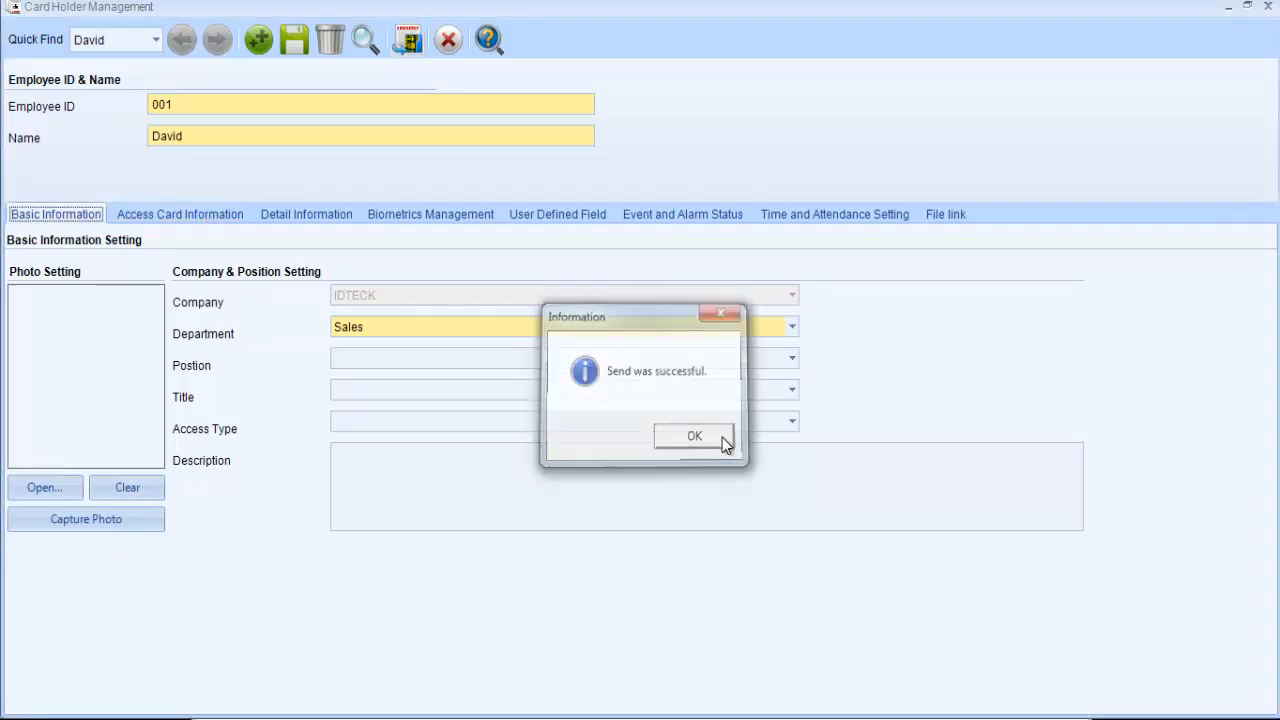
{"action": "left_click", "coordinate": [460, 44]}
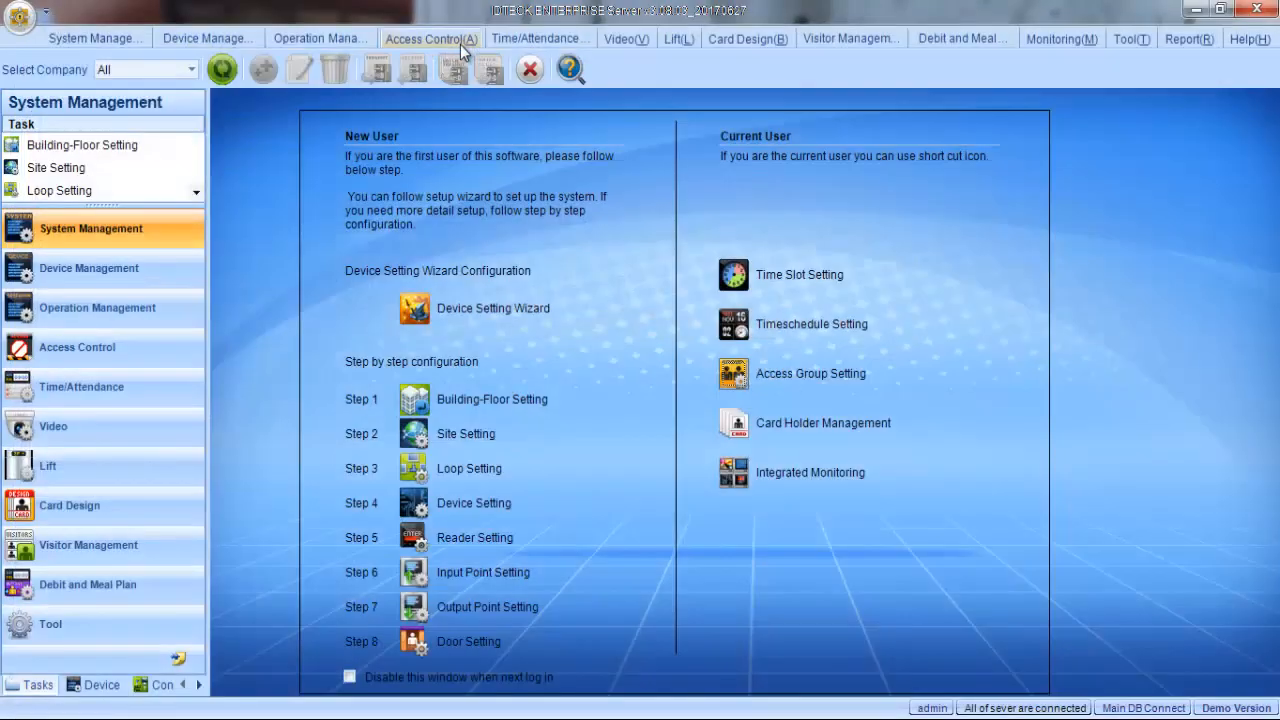